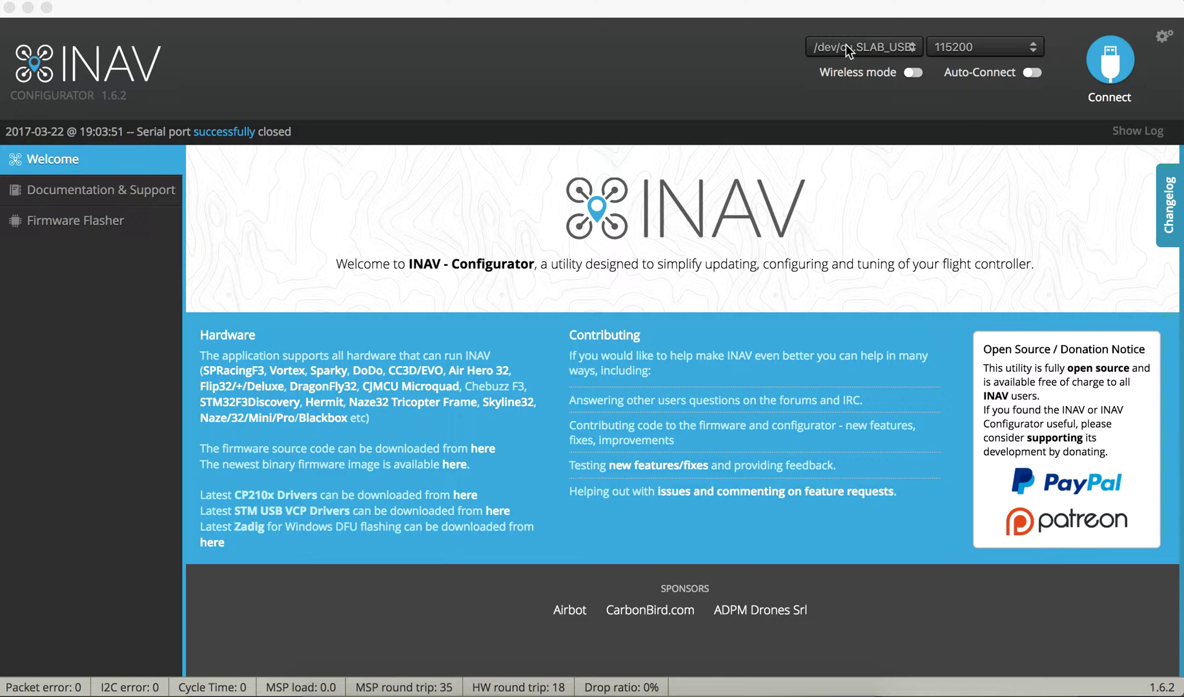
Connect to the flight controller and scroll the Setup overview to check pre-arming status and the 315 deg heading.
left_click(1105, 57)
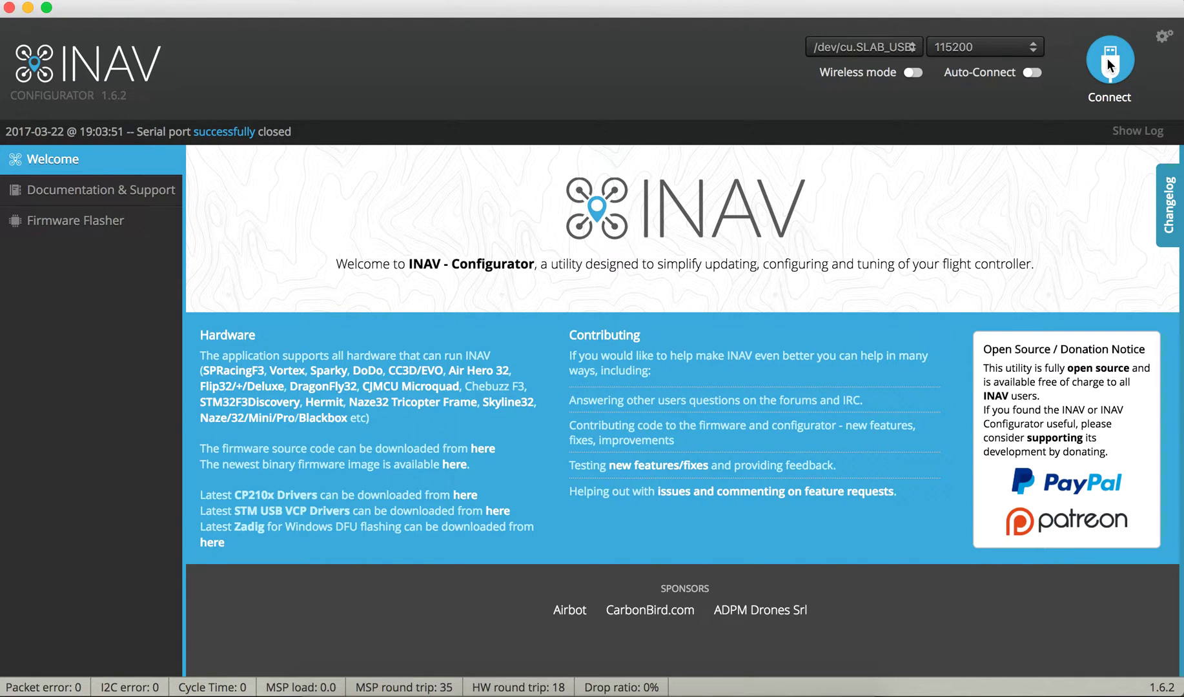
left_click(1107, 58)
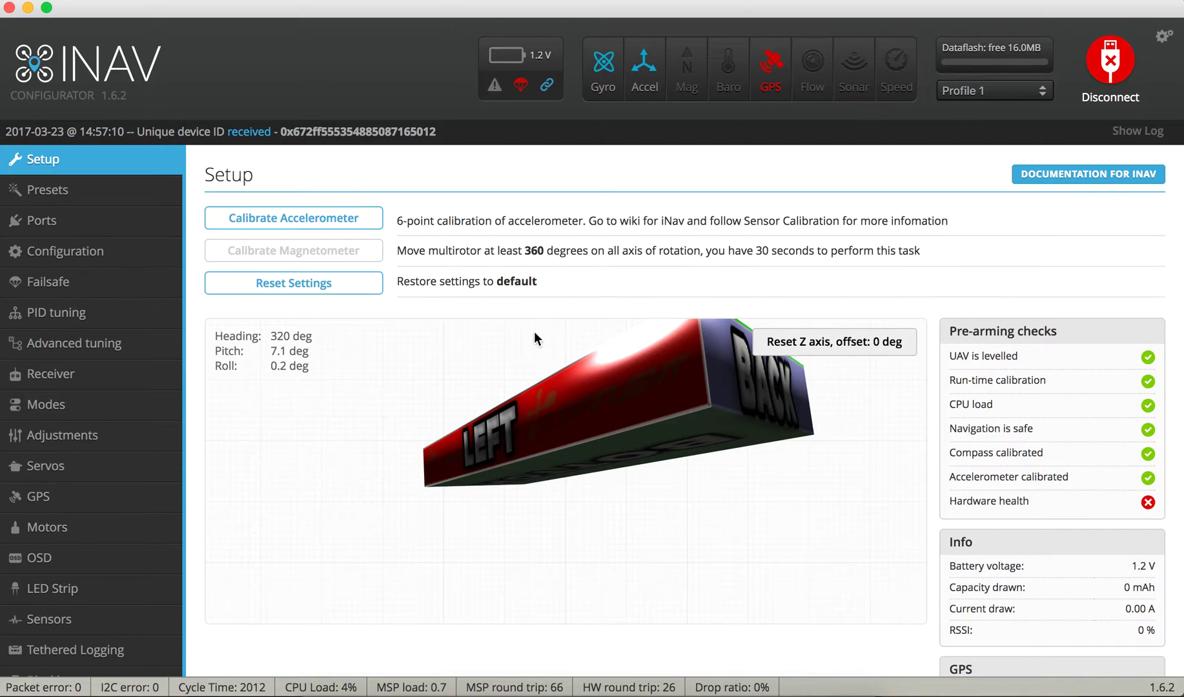
scroll(558, 321, "down", 3)
scroll(558, 320, "up", 3)
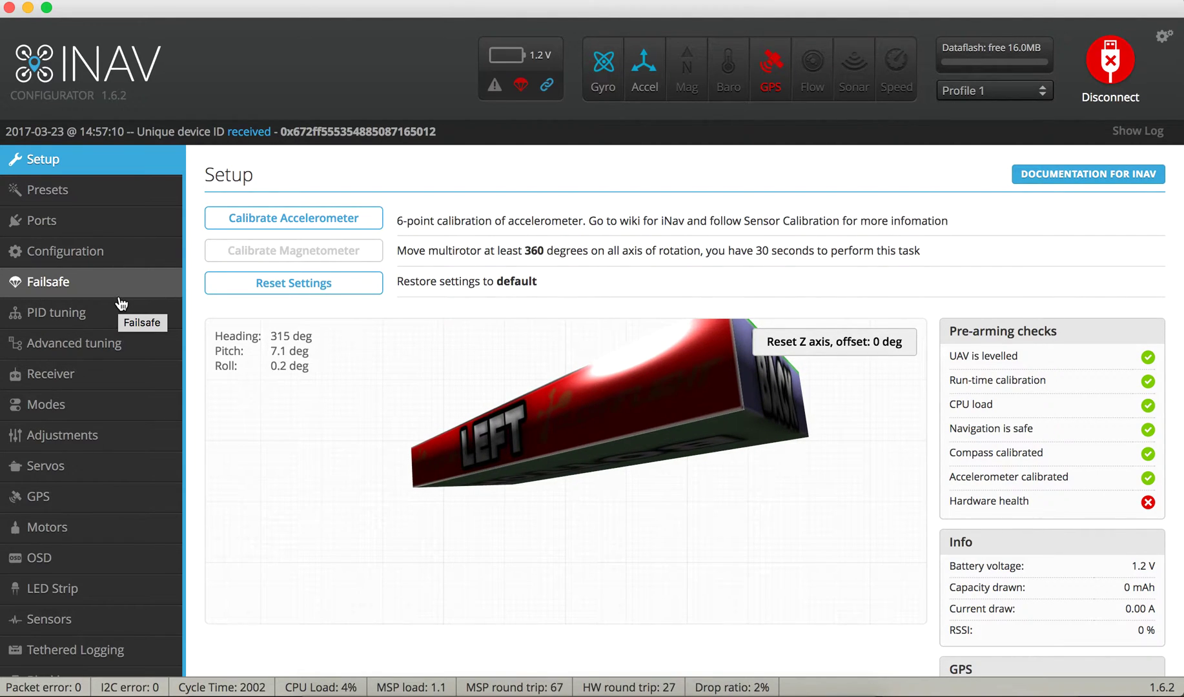
Review the serial ports, with GPS on SOFTSERIAL2 at 9600, then move to Configuration.
left_click(98, 222)
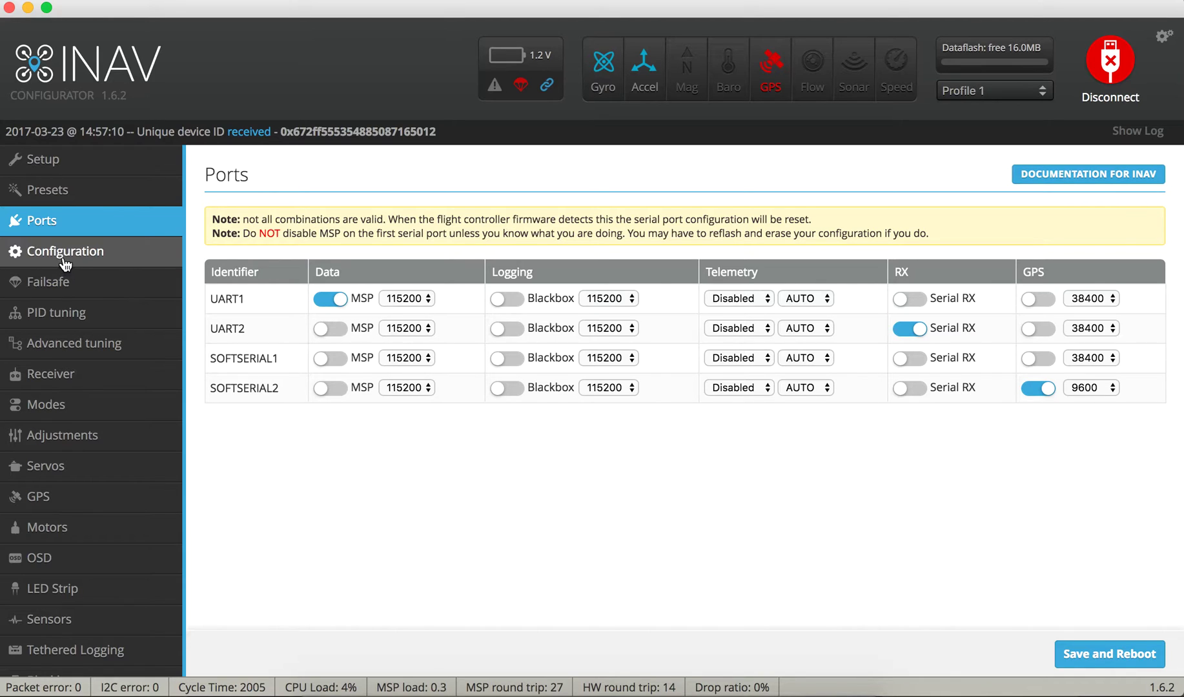
left_click(123, 250)
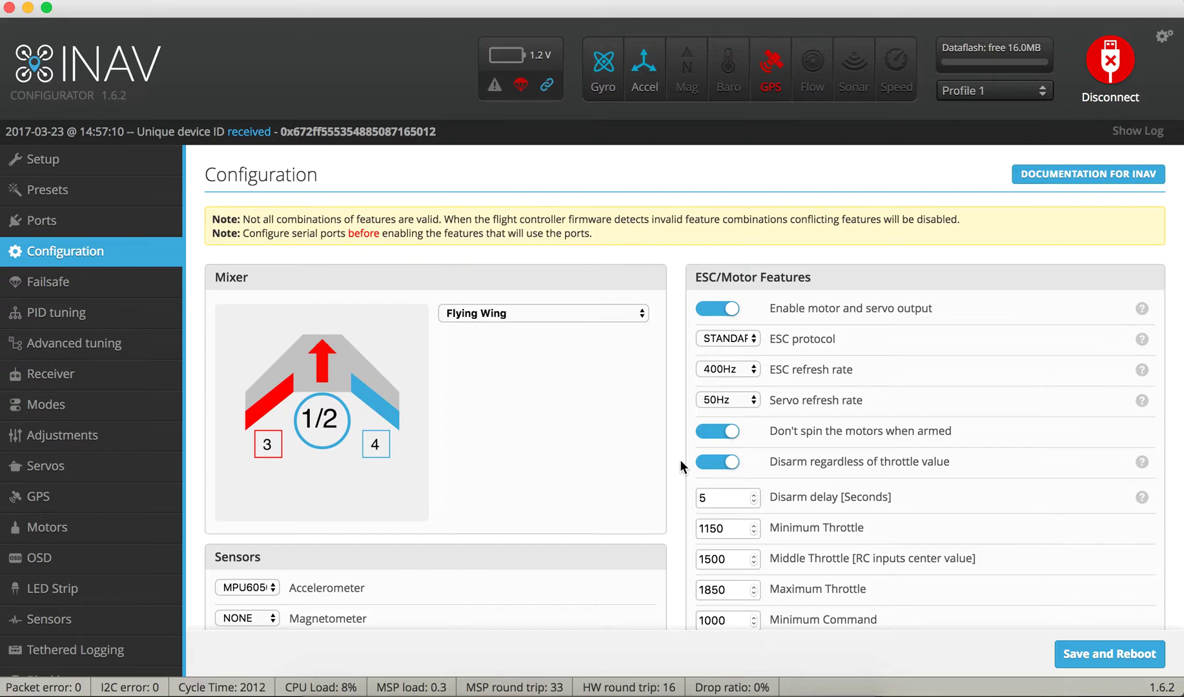
Scroll through the Flying Wing configuration settings.
scroll(681, 464, "down", 3)
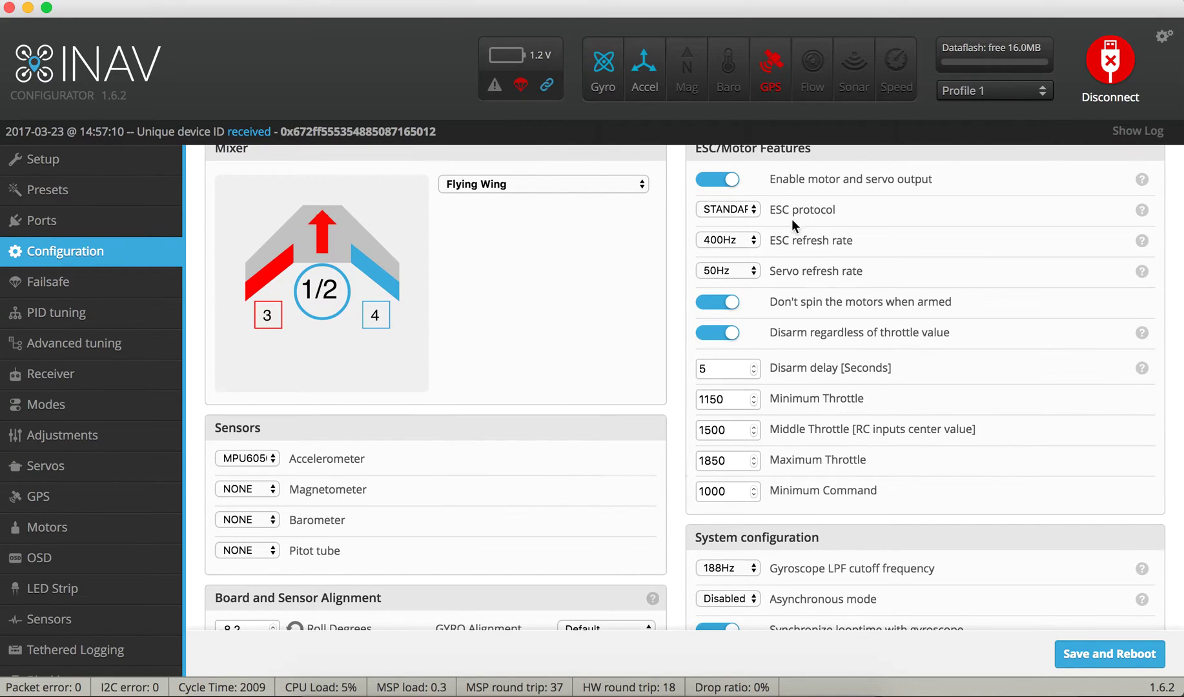
scroll(650, 520, "down", 5)
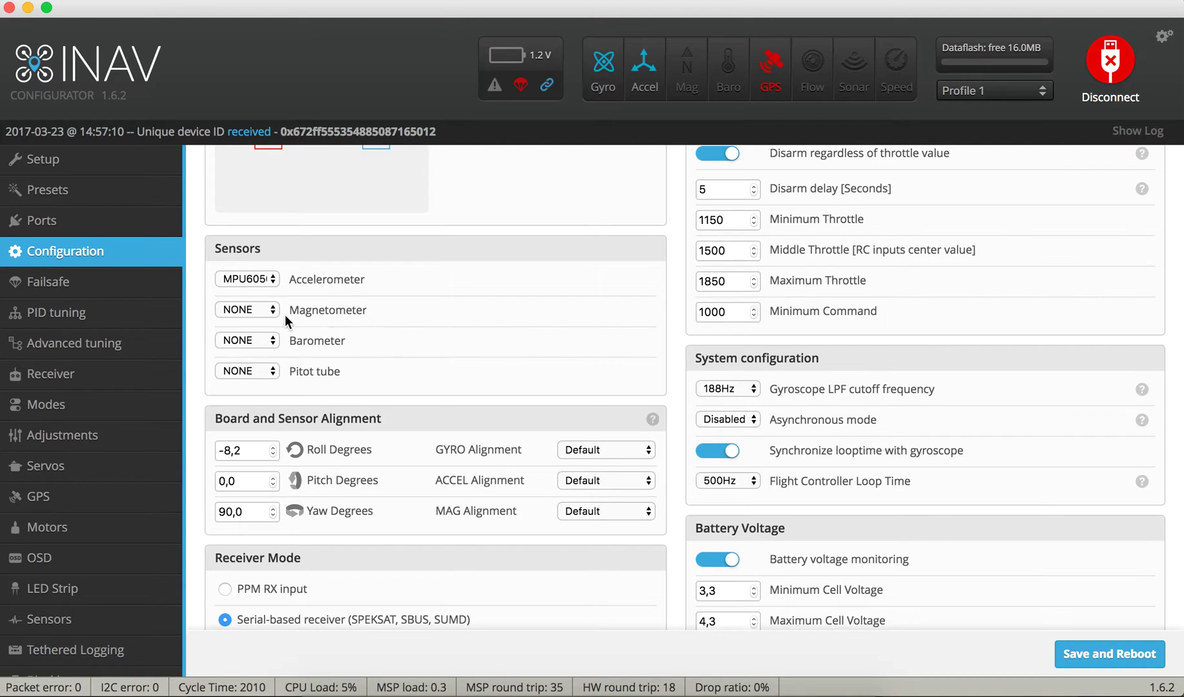
scroll(371, 314, "down", 7)
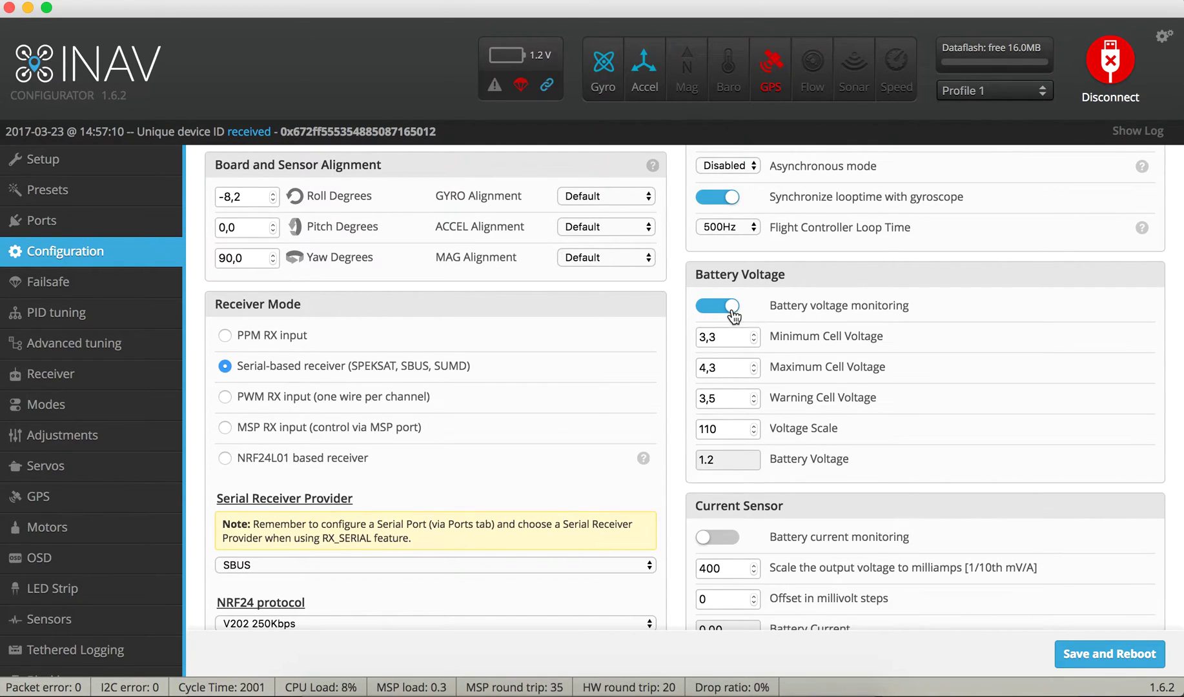
scroll(660, 400, "down", 5)
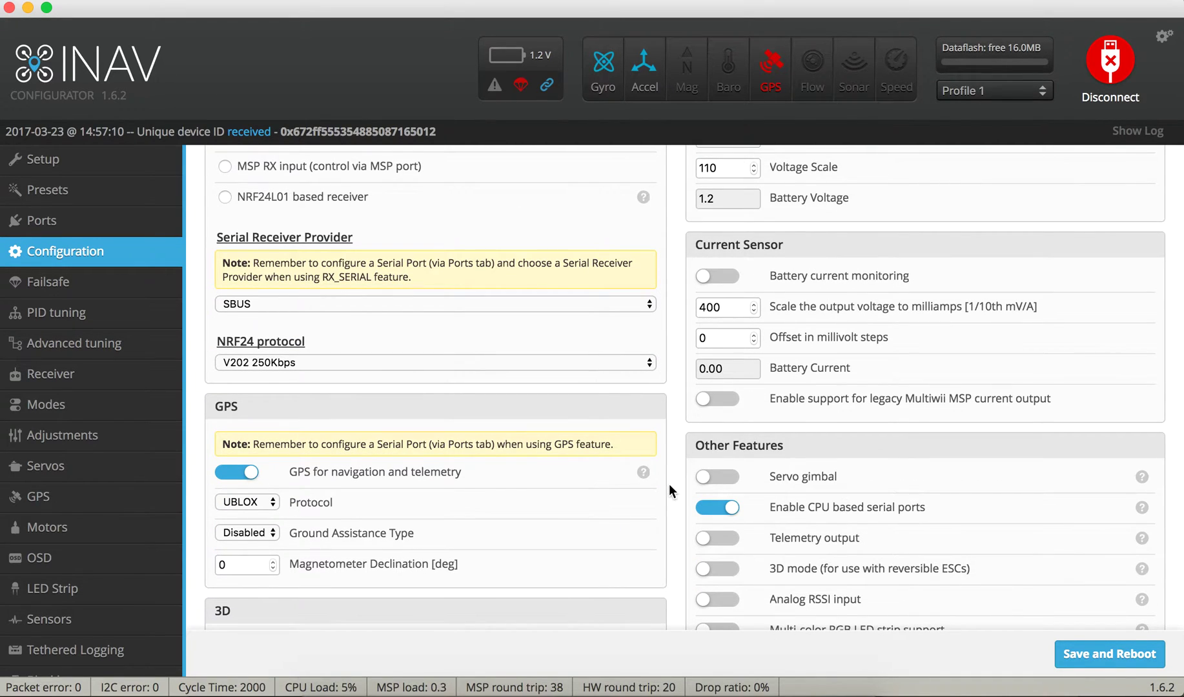
scroll(669, 483, "down", 3)
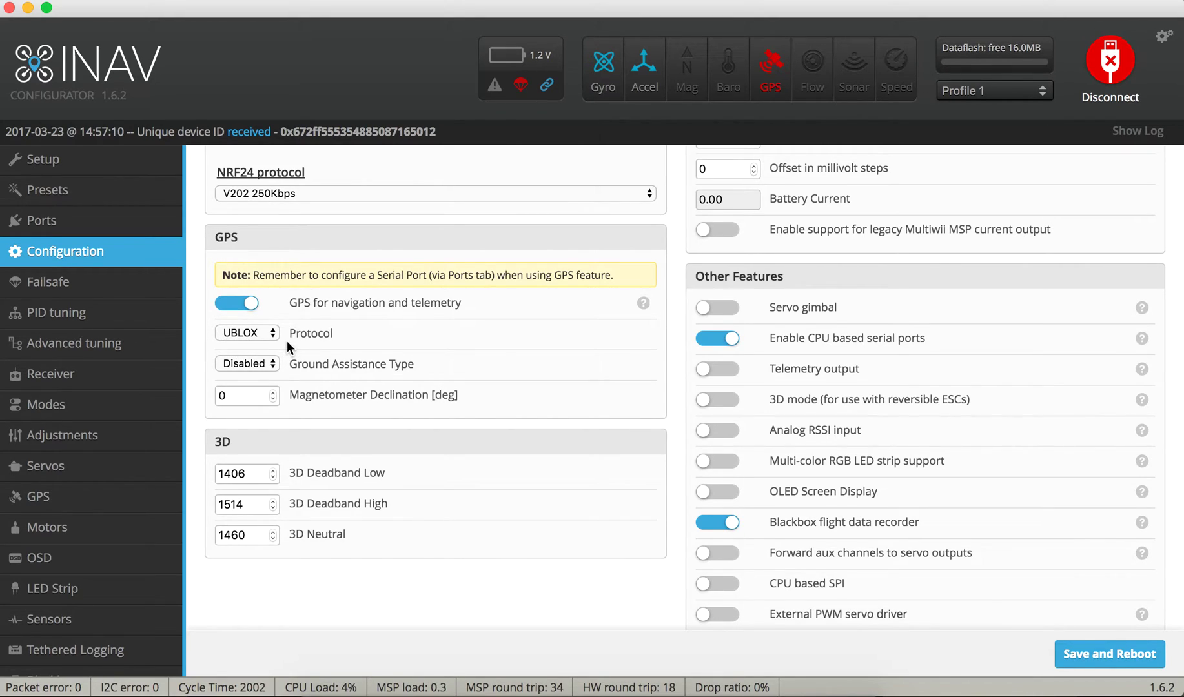
Check the GPS protocol choices, keeping UBLOX, and finish reviewing the configuration page.
left_click(242, 331)
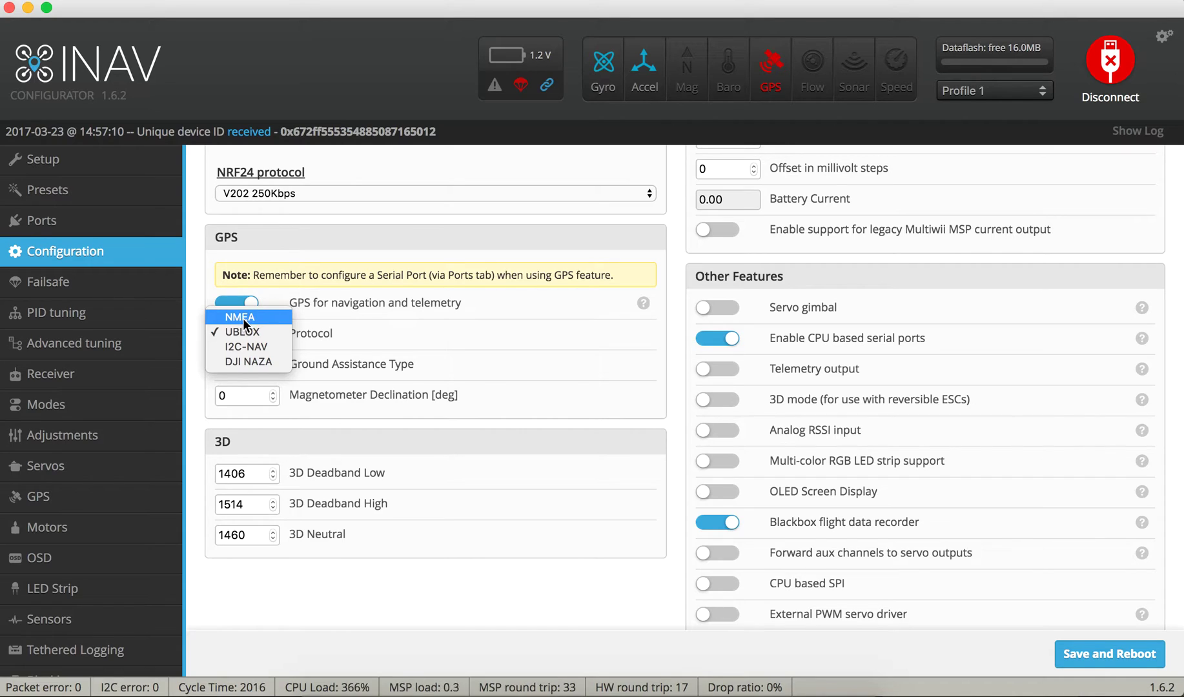
left_click(314, 334)
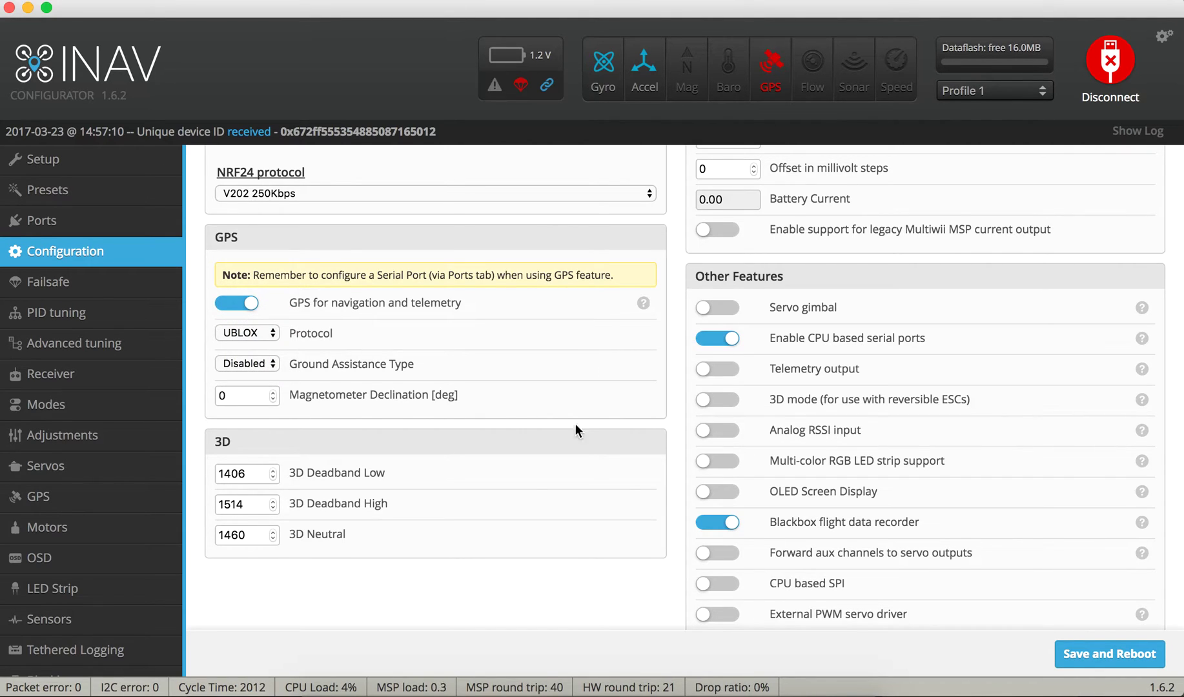
scroll(645, 392, "down", 3)
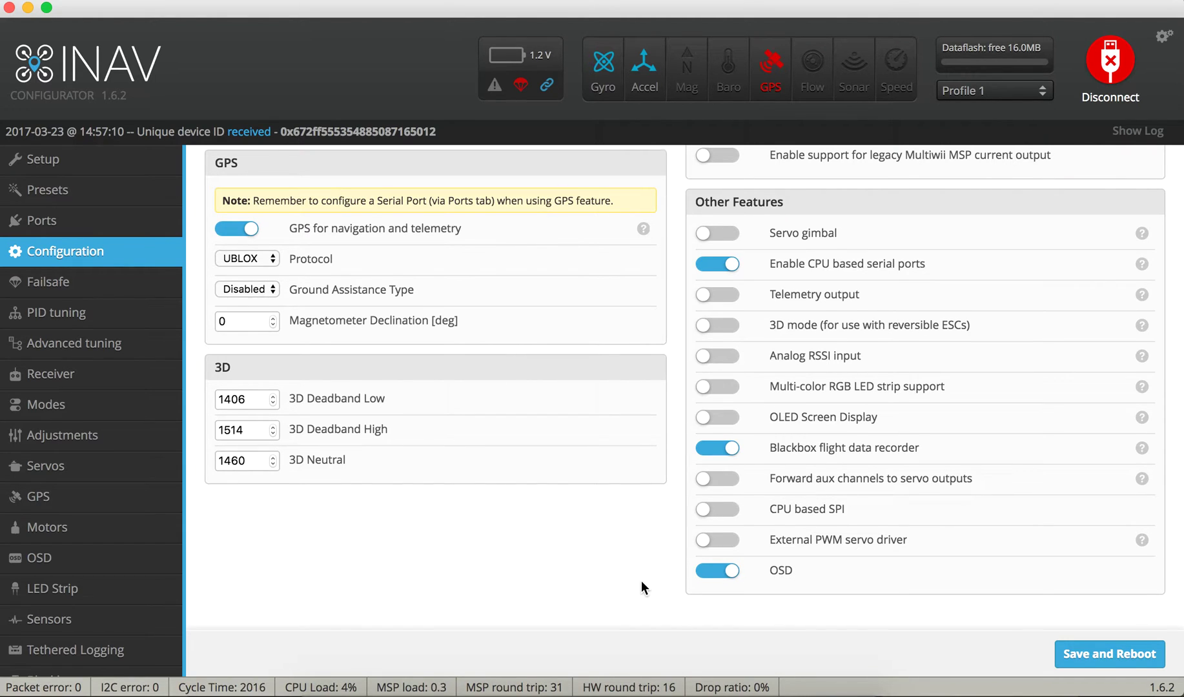
scroll(641, 579, "down", 1)
left_click(114, 285)
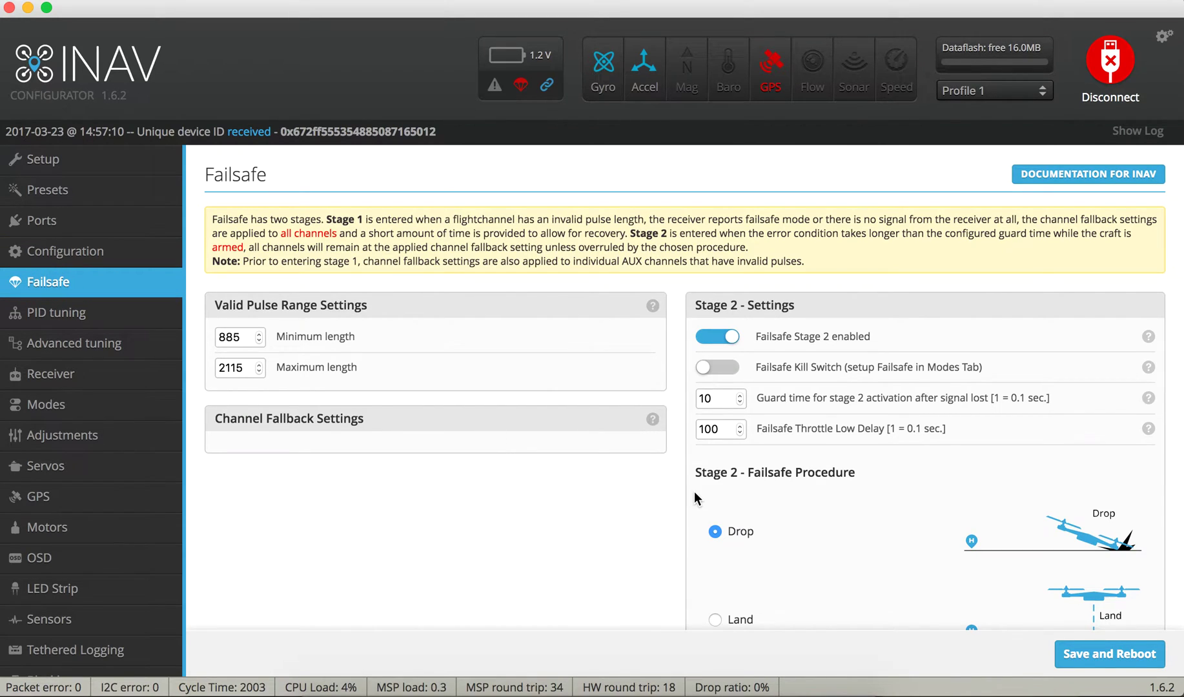
Scroll through Failsafe's Stage 2 settings with the Drop procedure, then check the Receiver channels.
scroll(694, 491, "down", 5)
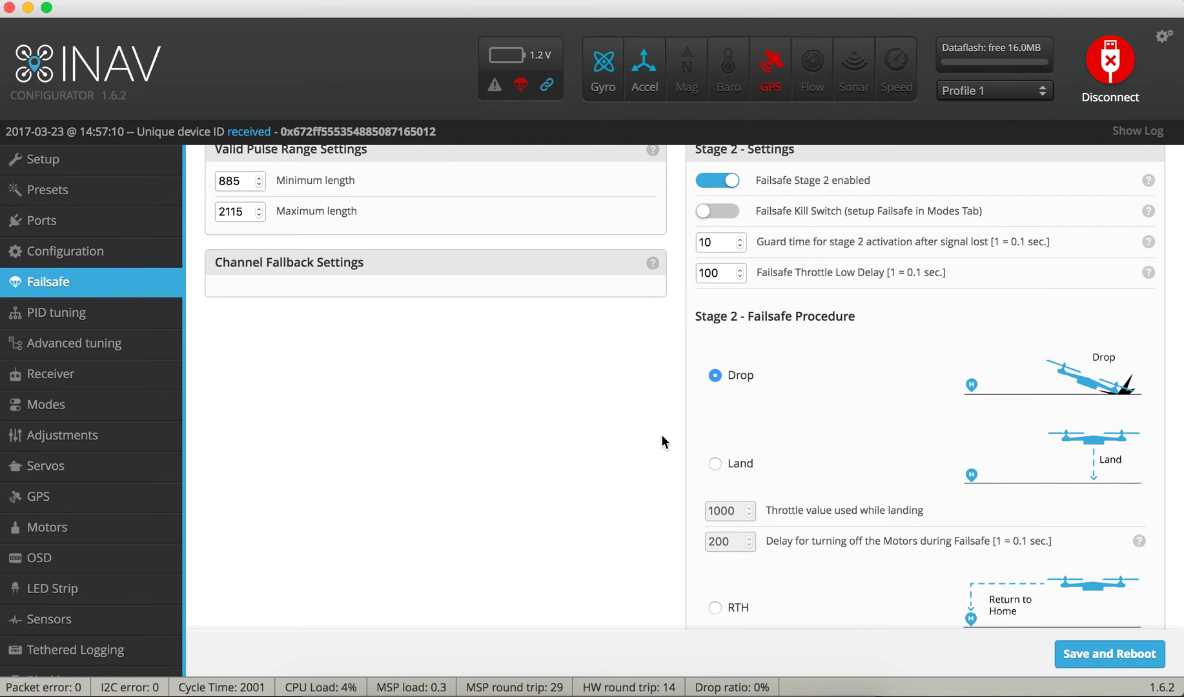
scroll(661, 435, "down", 2)
scroll(661, 435, "up", 4)
scroll(661, 434, "down", 3)
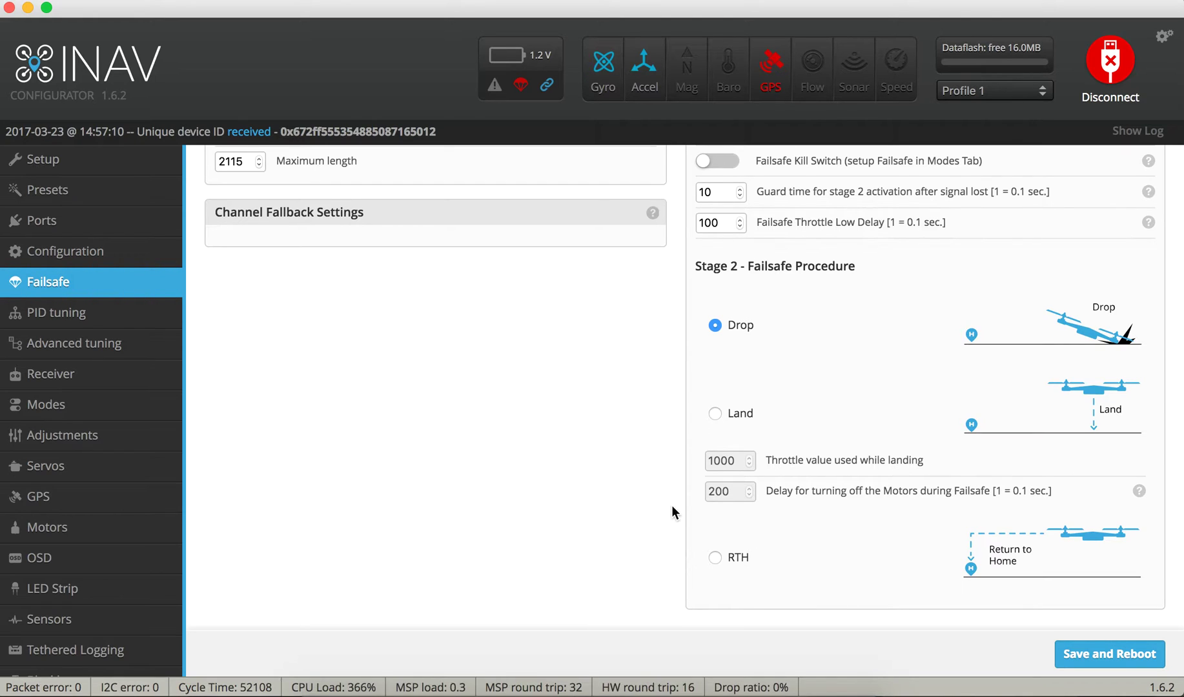
scroll(671, 505, "up", 5)
scroll(672, 505, "down", 5)
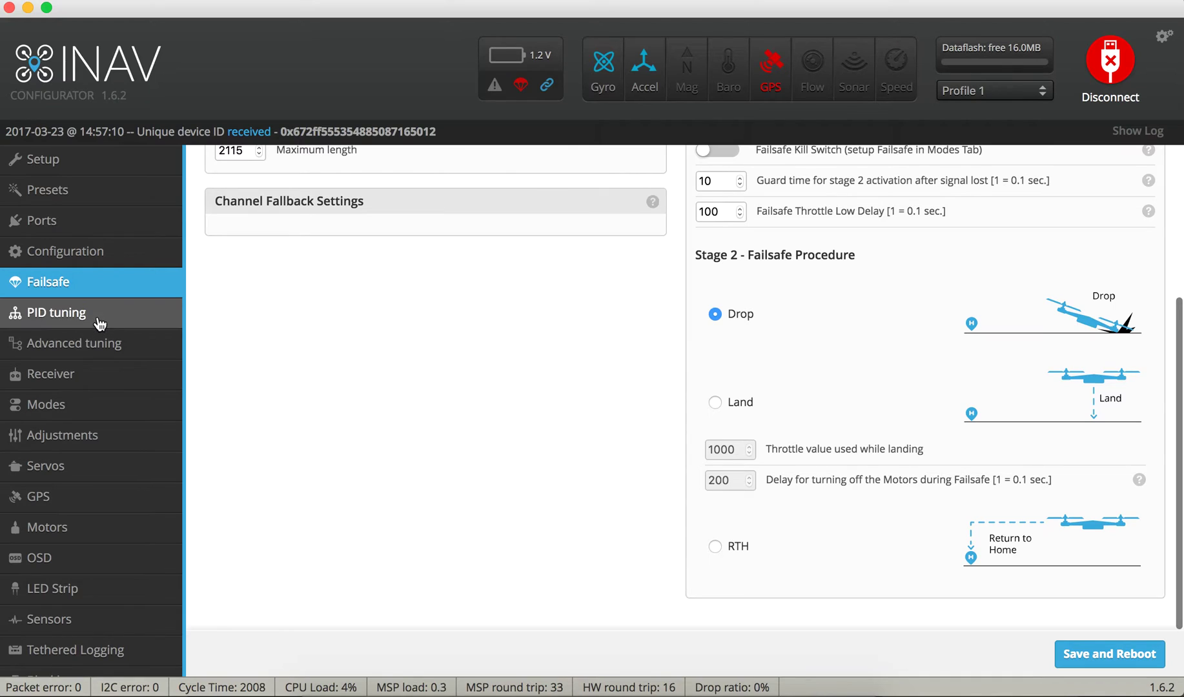
left_click(82, 373)
scroll(438, 440, "down", 5)
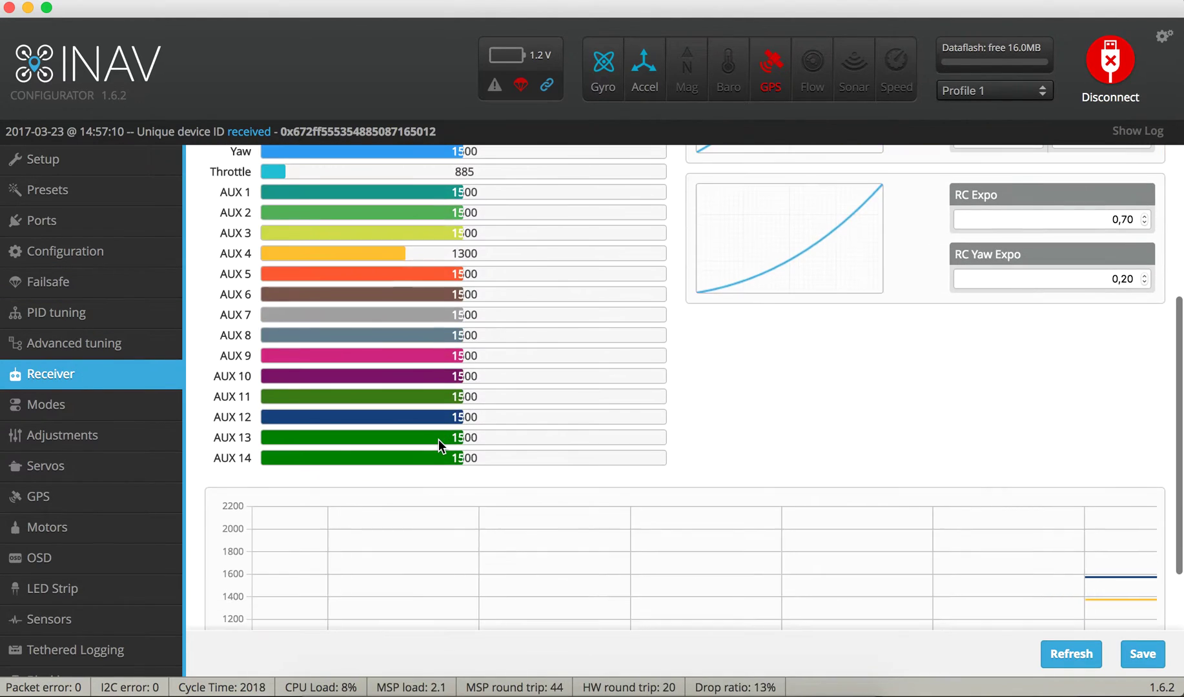
scroll(439, 440, "up", 5)
left_click(107, 404)
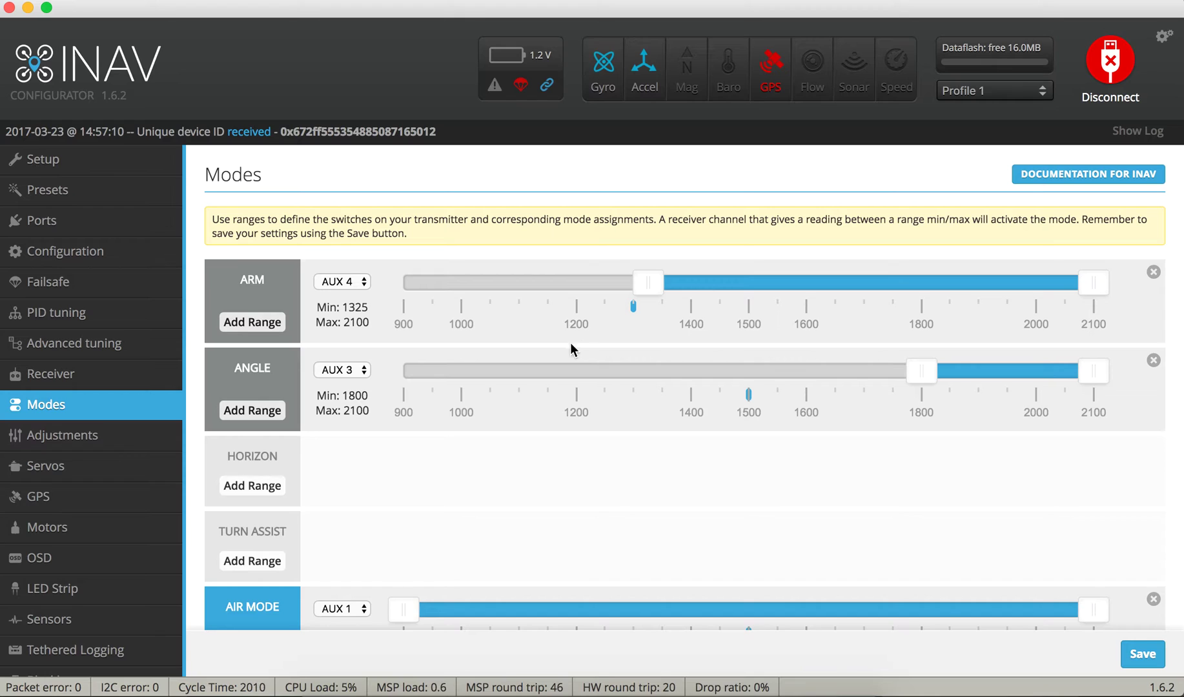
scroll(438, 475, "down", 5)
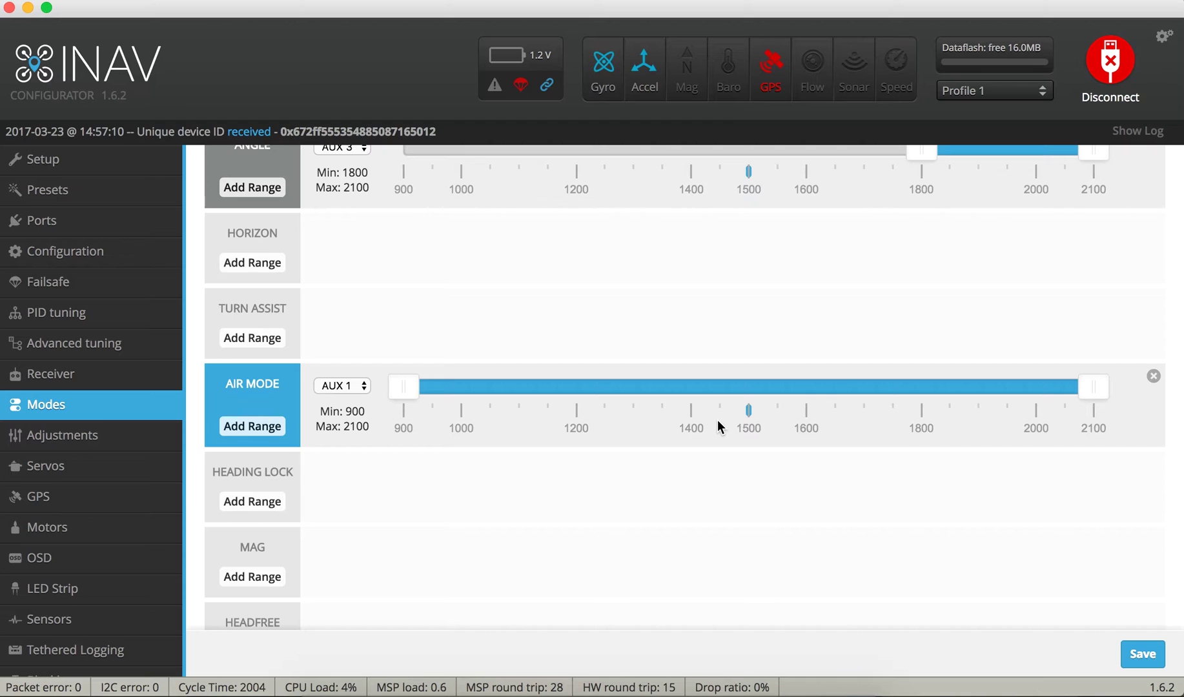
scroll(717, 420, "down", 3)
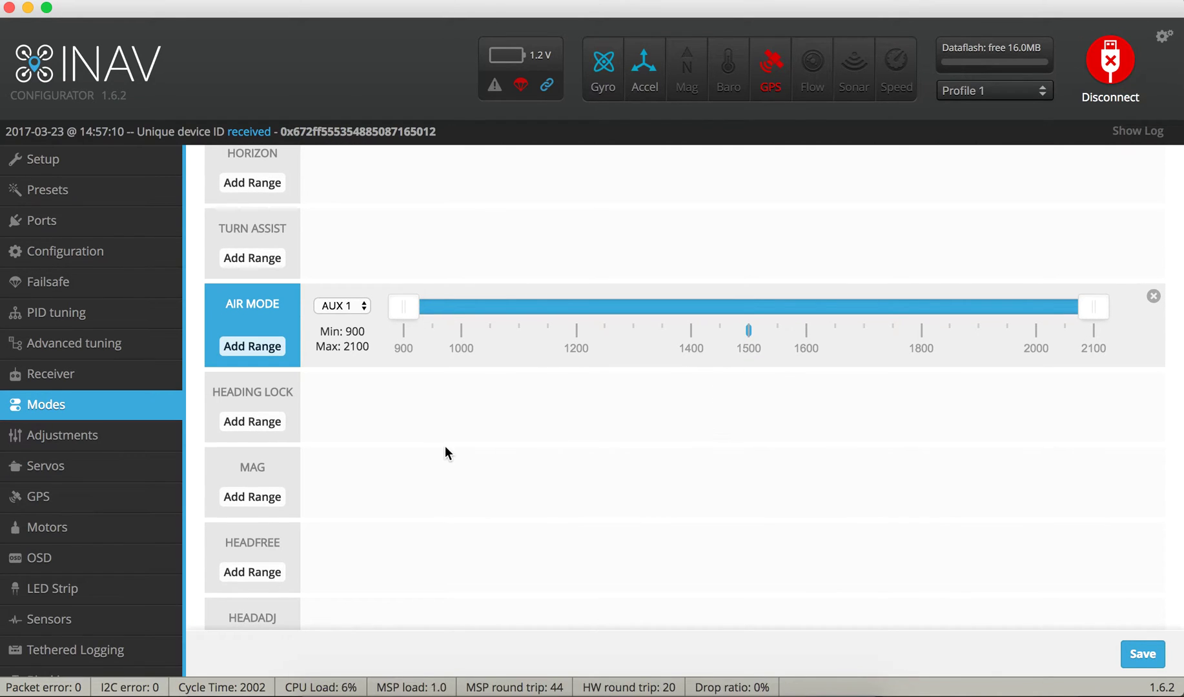
scroll(445, 447, "down", 15)
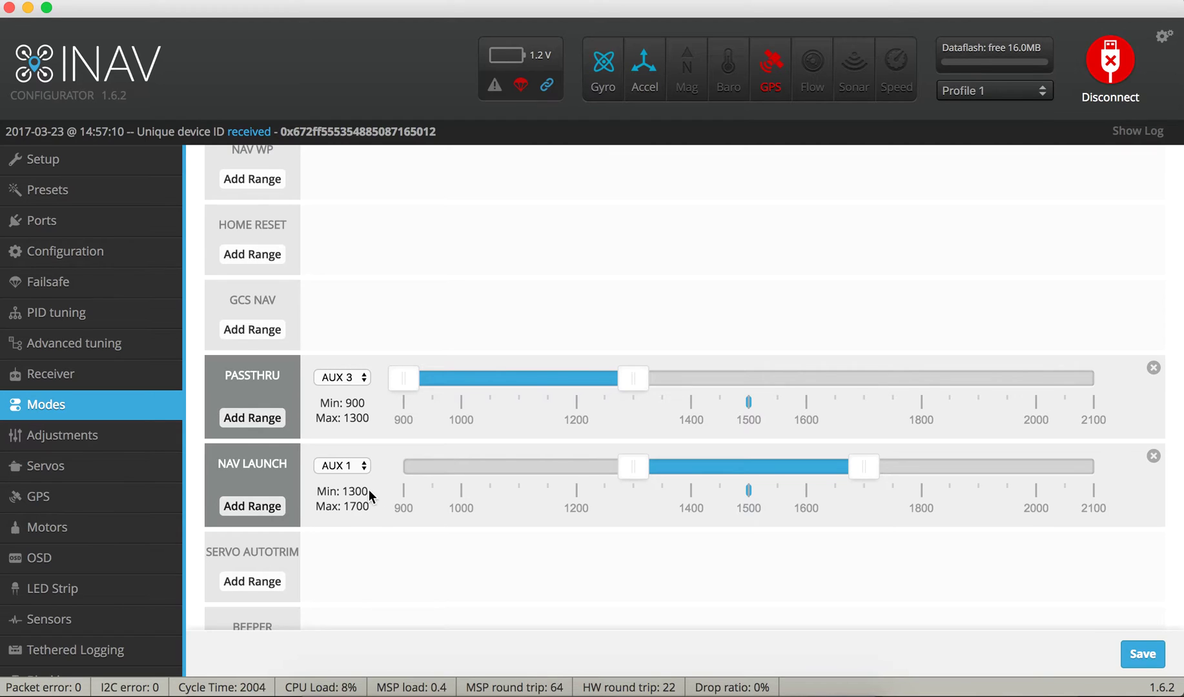
scroll(369, 490, "down", 3)
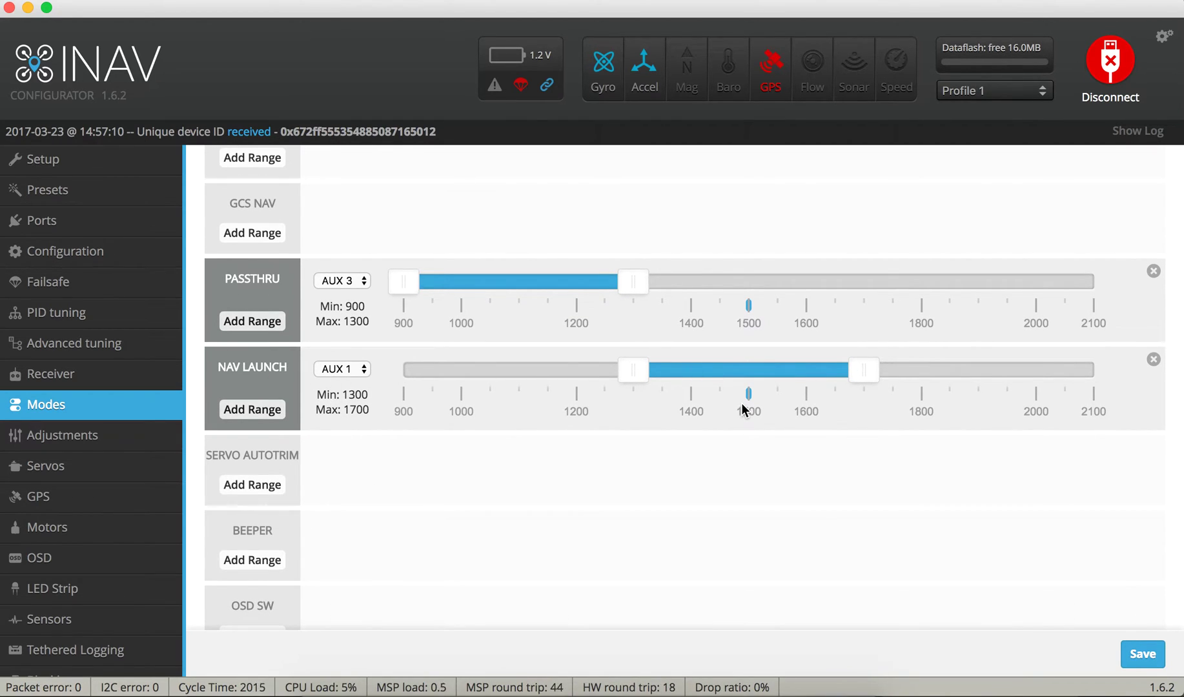
scroll(741, 404, "down", 6)
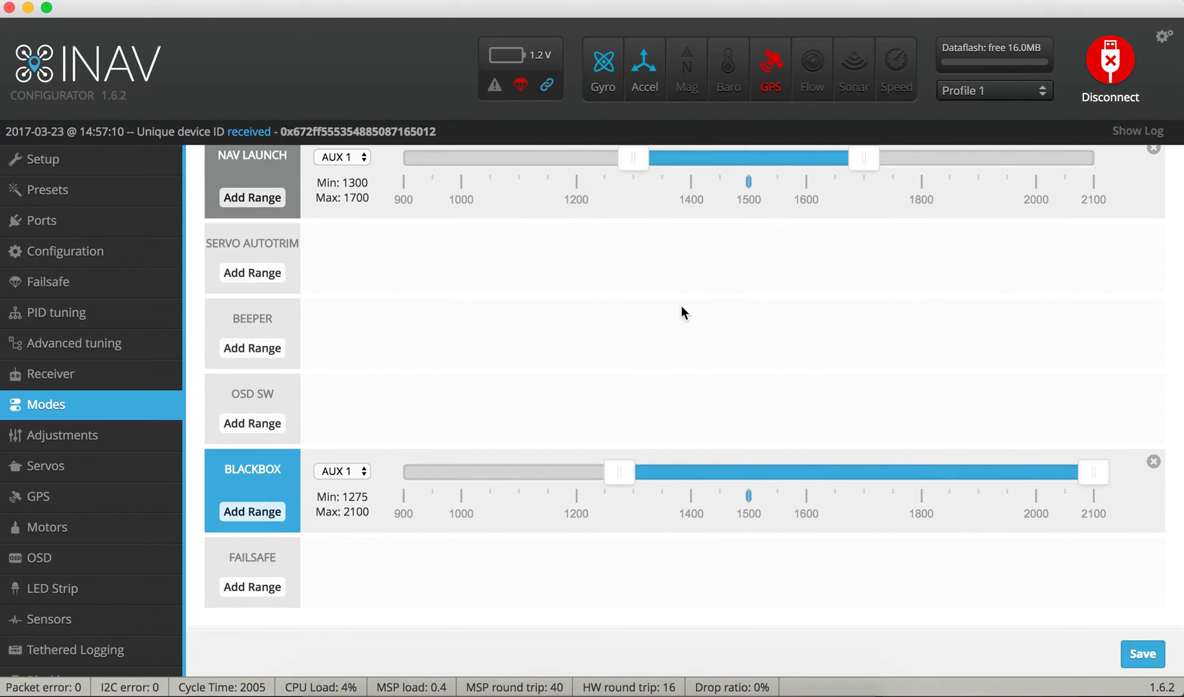
scroll(681, 307, "up", 3)
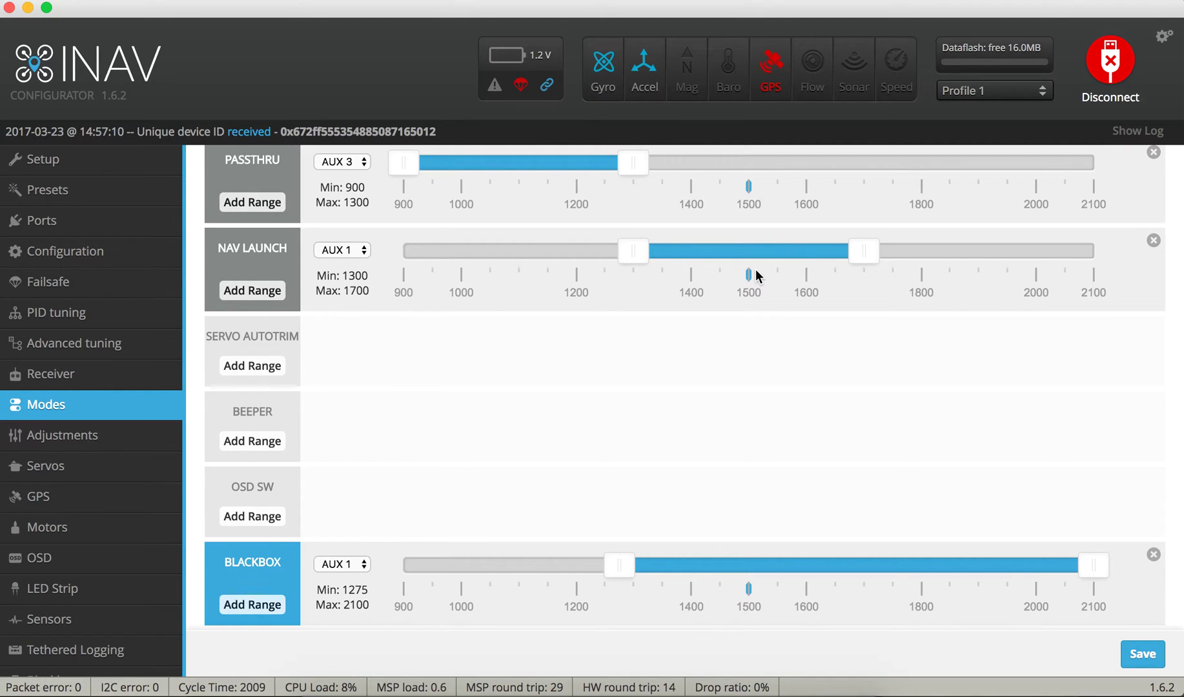
scroll(729, 364, "up", 10)
scroll(729, 363, "up", 8)
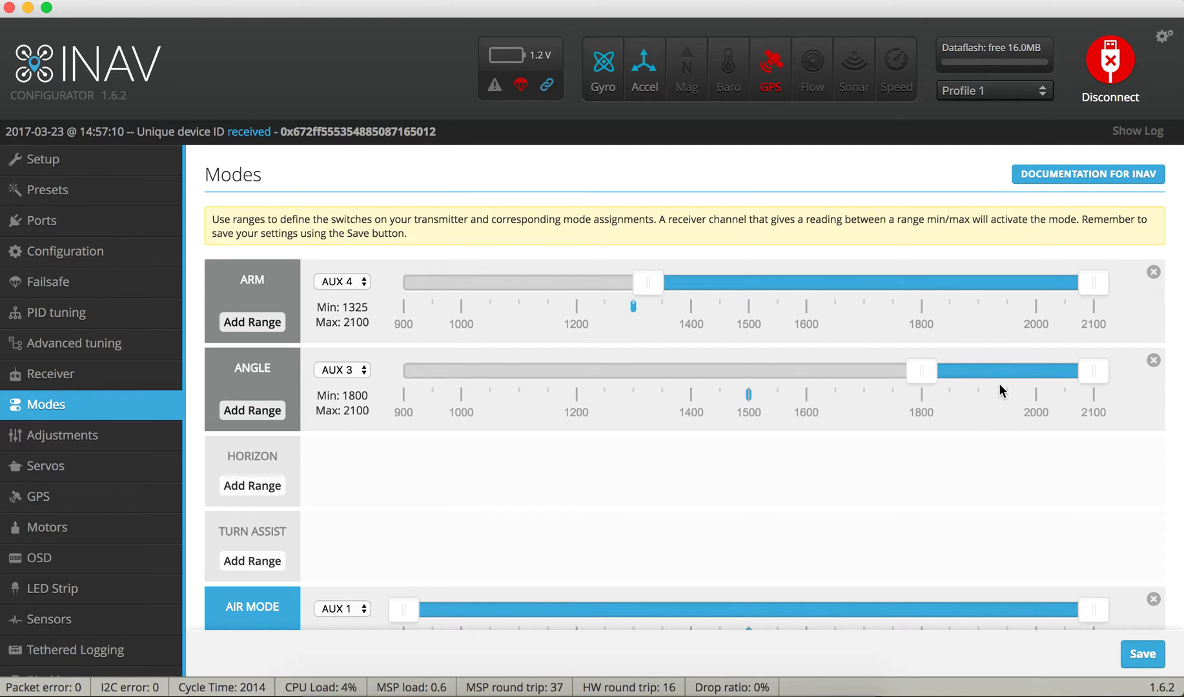
scroll(999, 386, "down", 10)
scroll(999, 386, "up", 10)
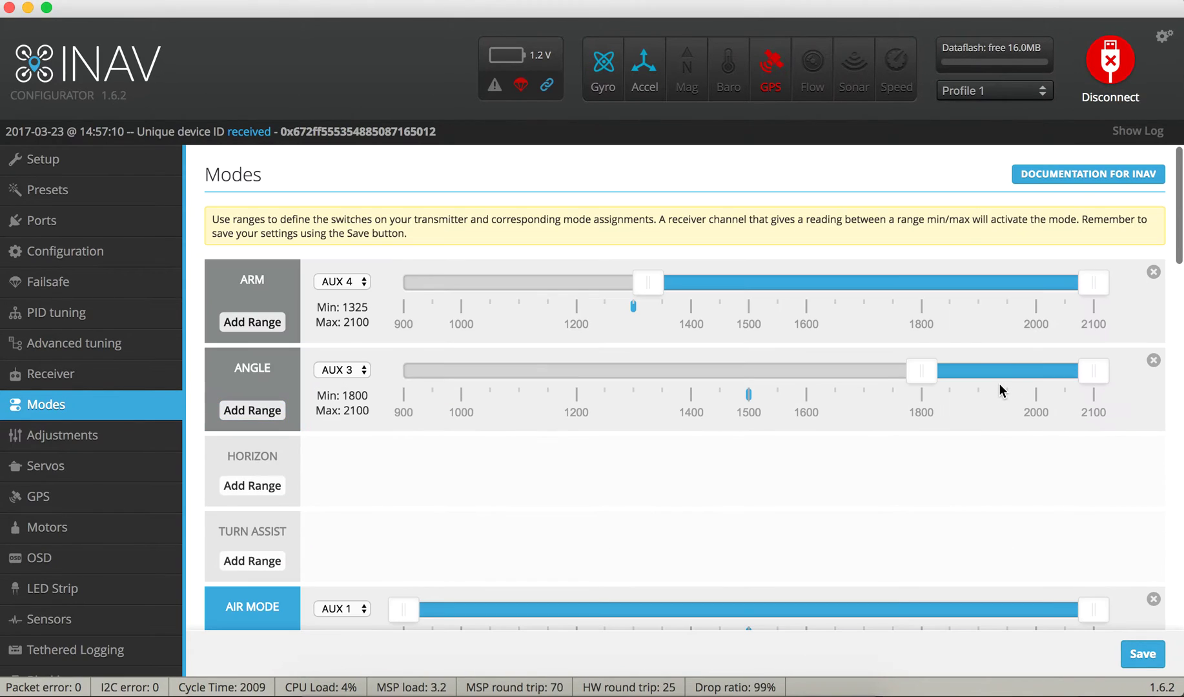
scroll(678, 593, "down", 10)
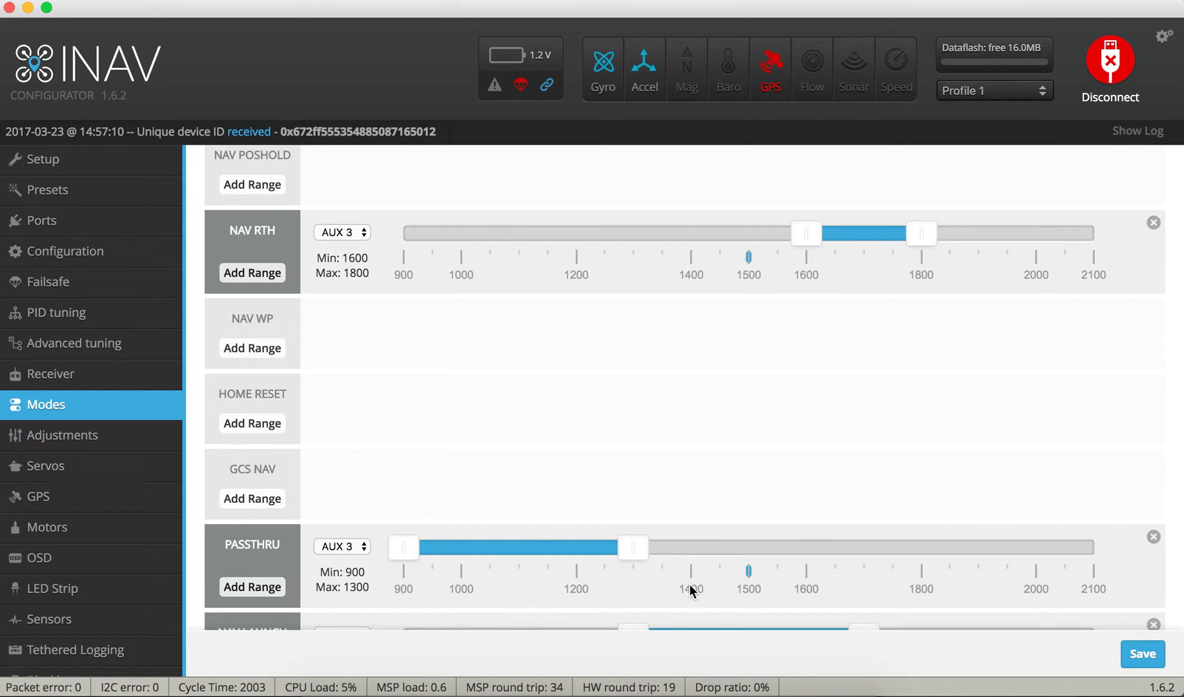
scroll(749, 523, "up", 20)
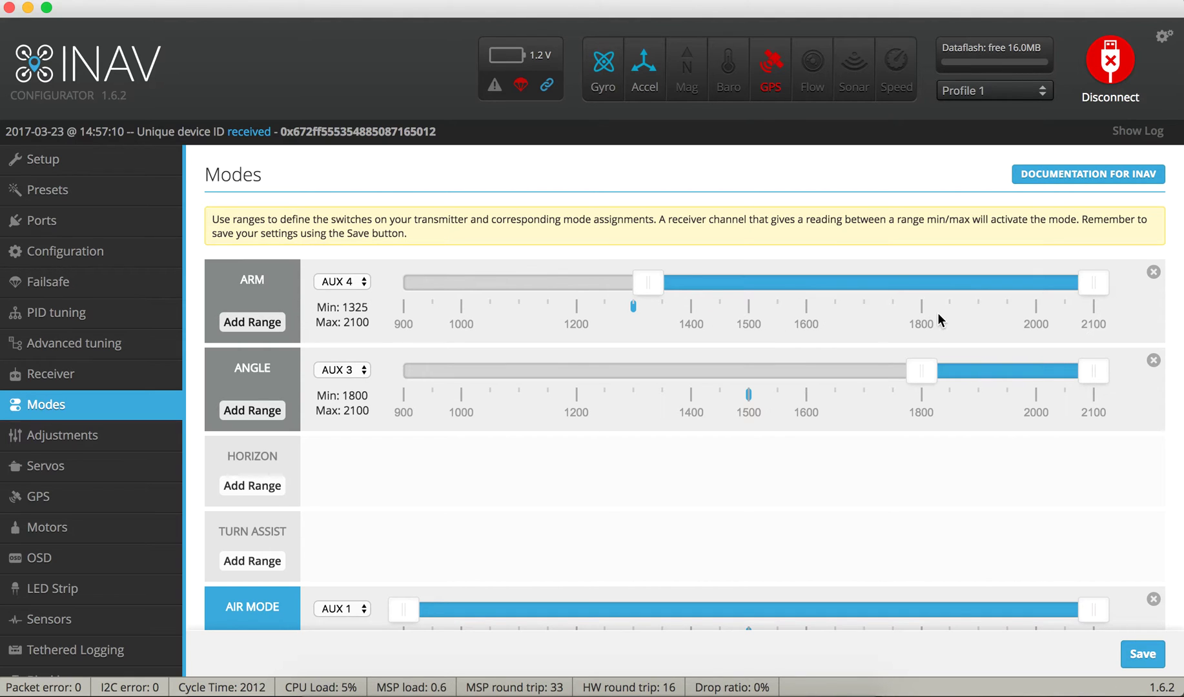
scroll(938, 317, "down", 11)
scroll(937, 316, "up", 5)
scroll(938, 316, "down", 10)
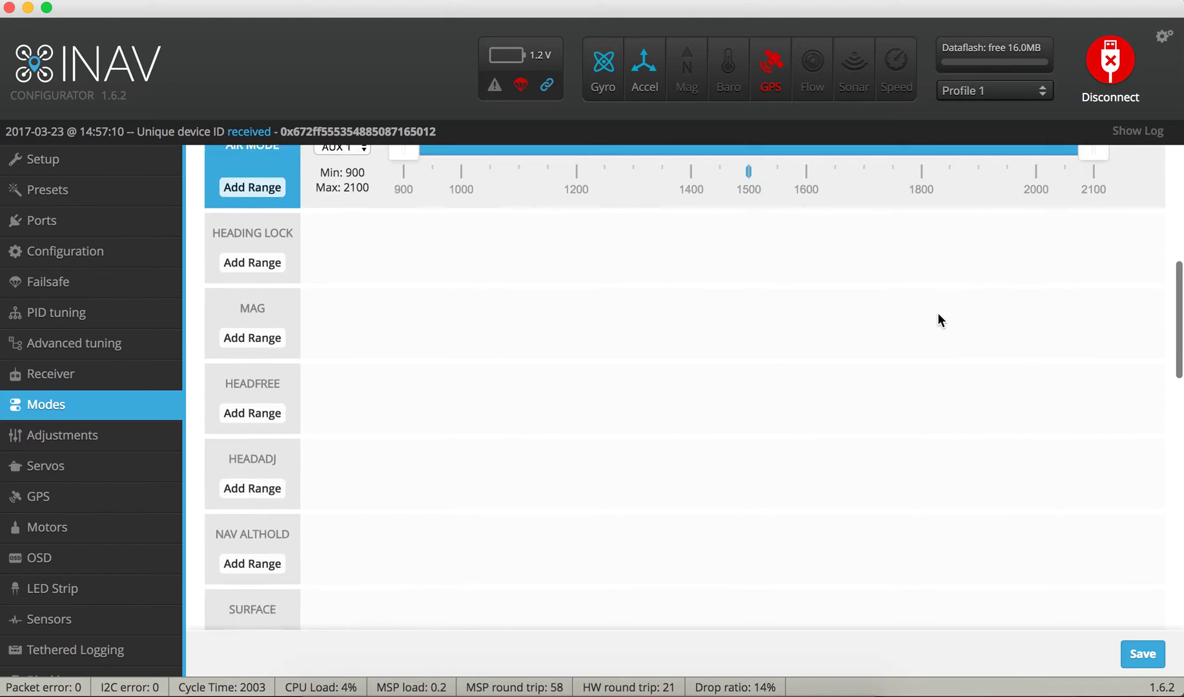
scroll(938, 317, "down", 2)
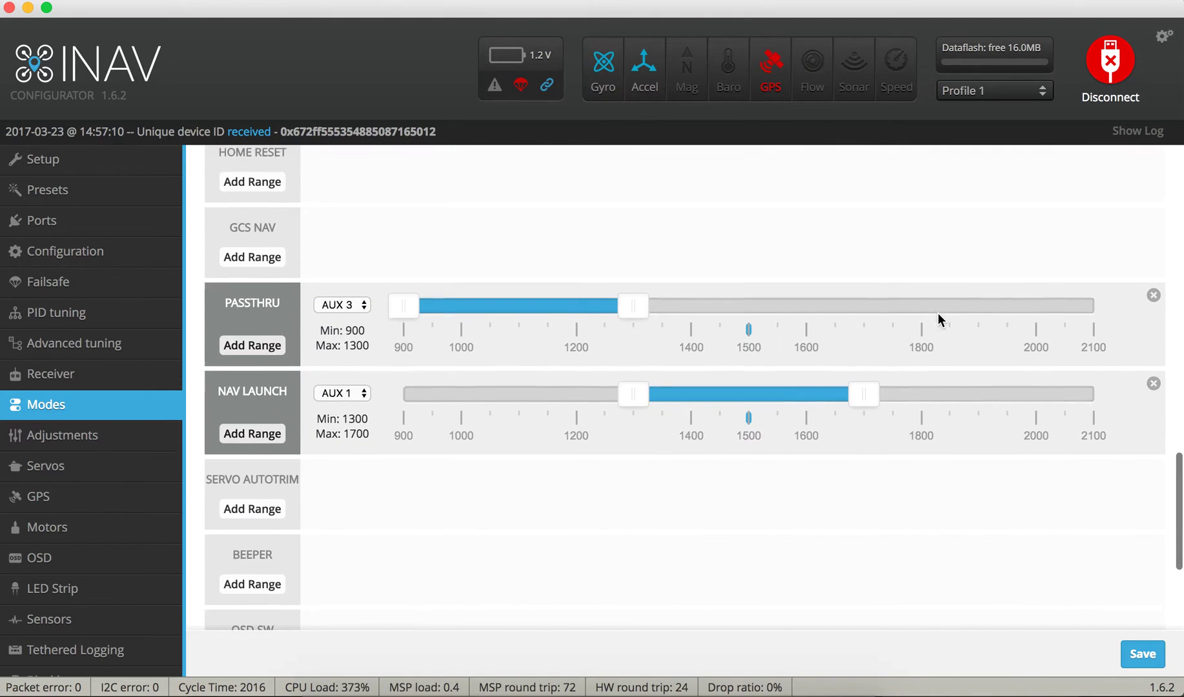
scroll(938, 316, "up", 8)
scroll(938, 317, "down", 8)
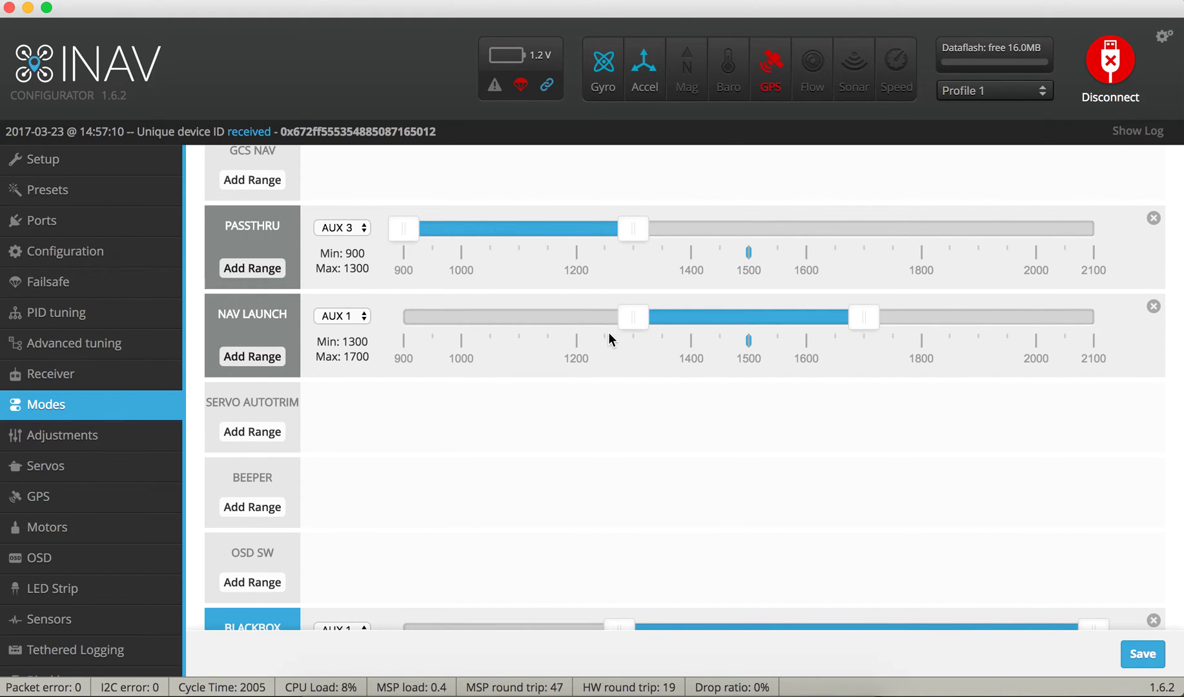
scroll(756, 374, "up", 3)
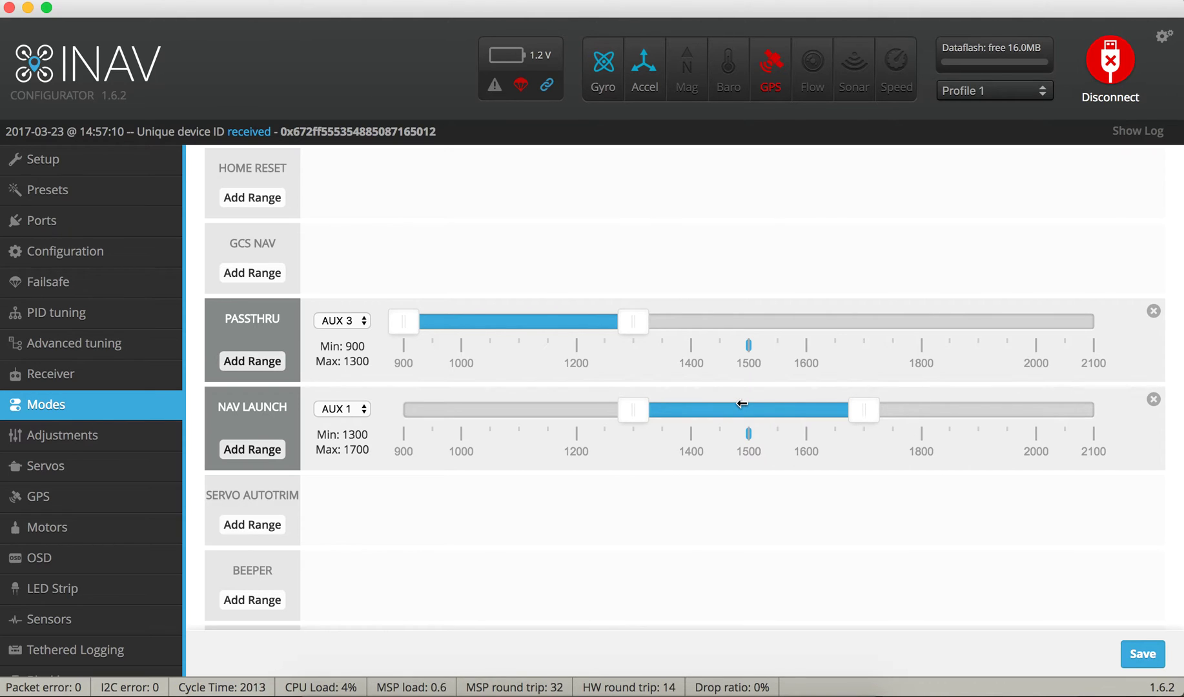
scroll(686, 349, "up", 4)
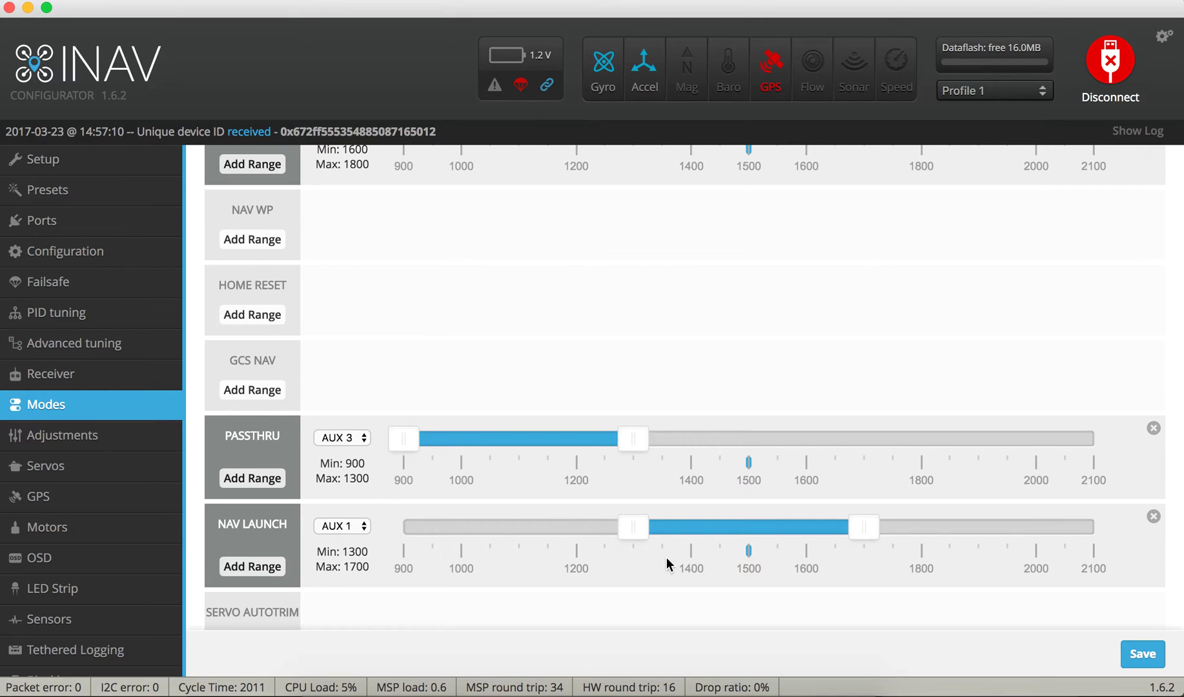
scroll(704, 549, "up", 10)
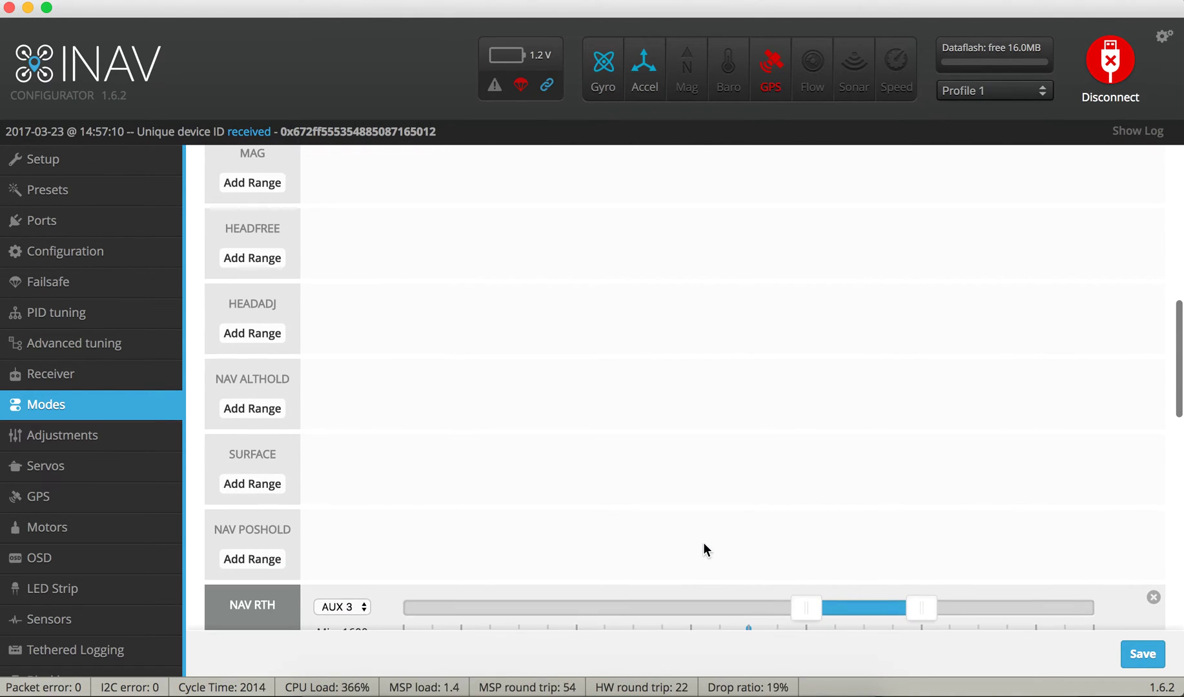
scroll(703, 549, "up", 8)
scroll(660, 354, "up", 5)
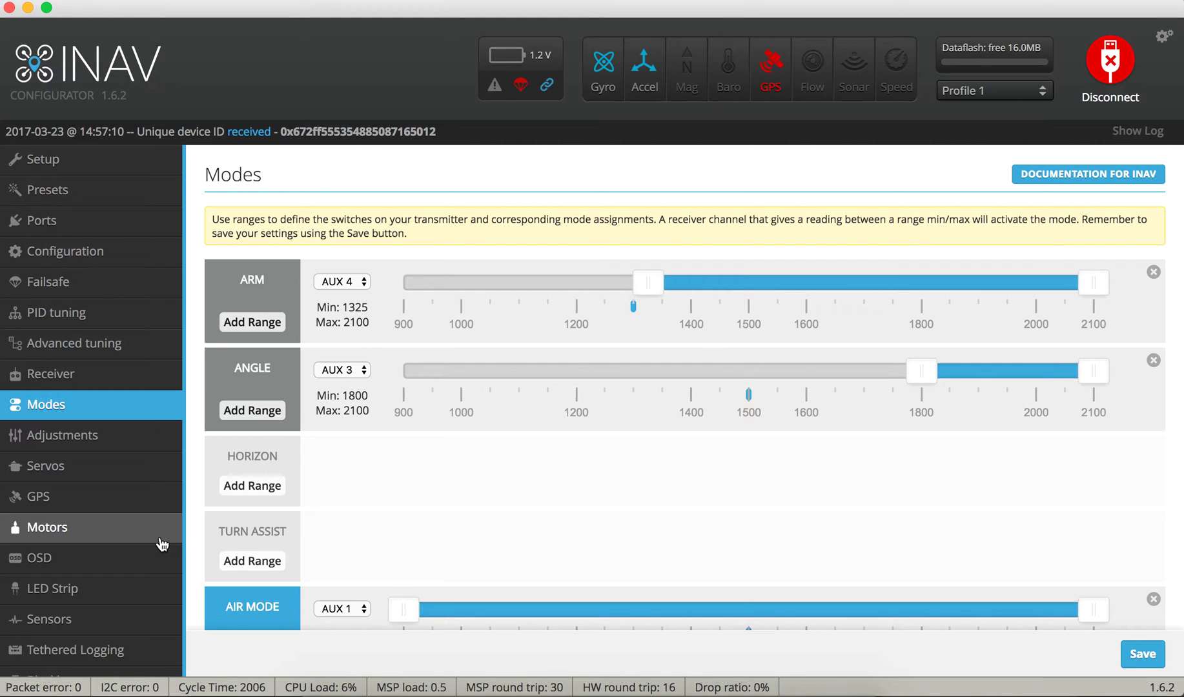
scroll(414, 538, "down", 10)
scroll(415, 534, "down", 1)
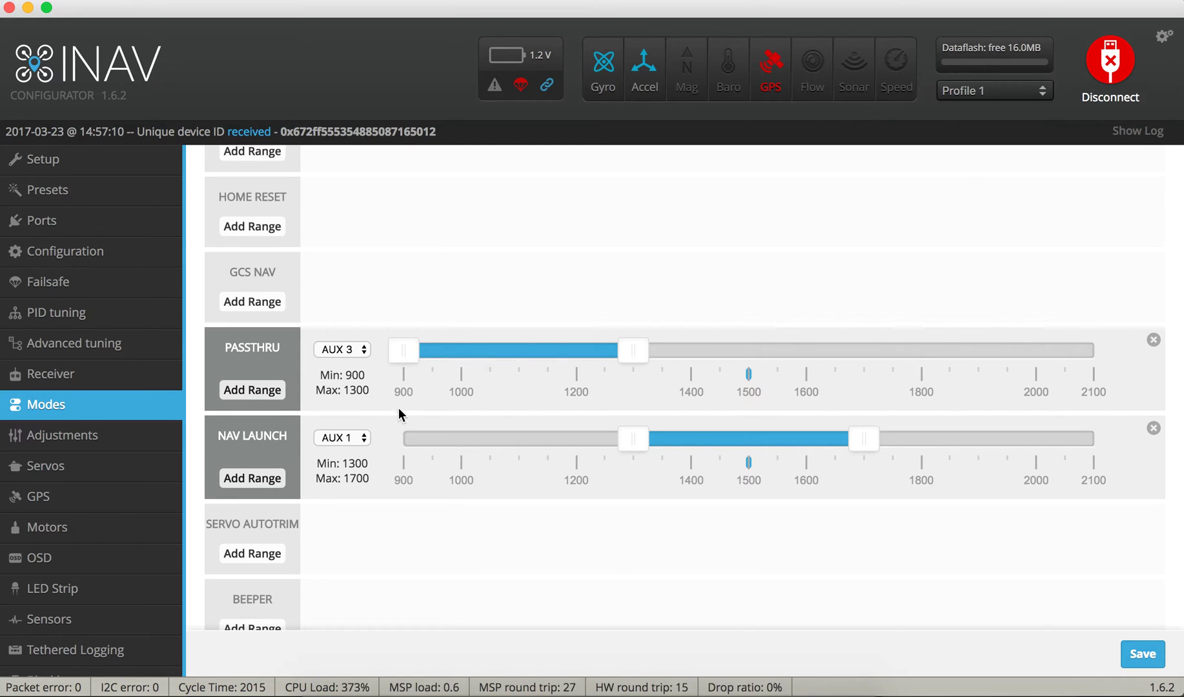
Look over the Adjustments and Servos pages, with Servo 3 at -100% rate, ending on GPS status.
left_click(82, 436)
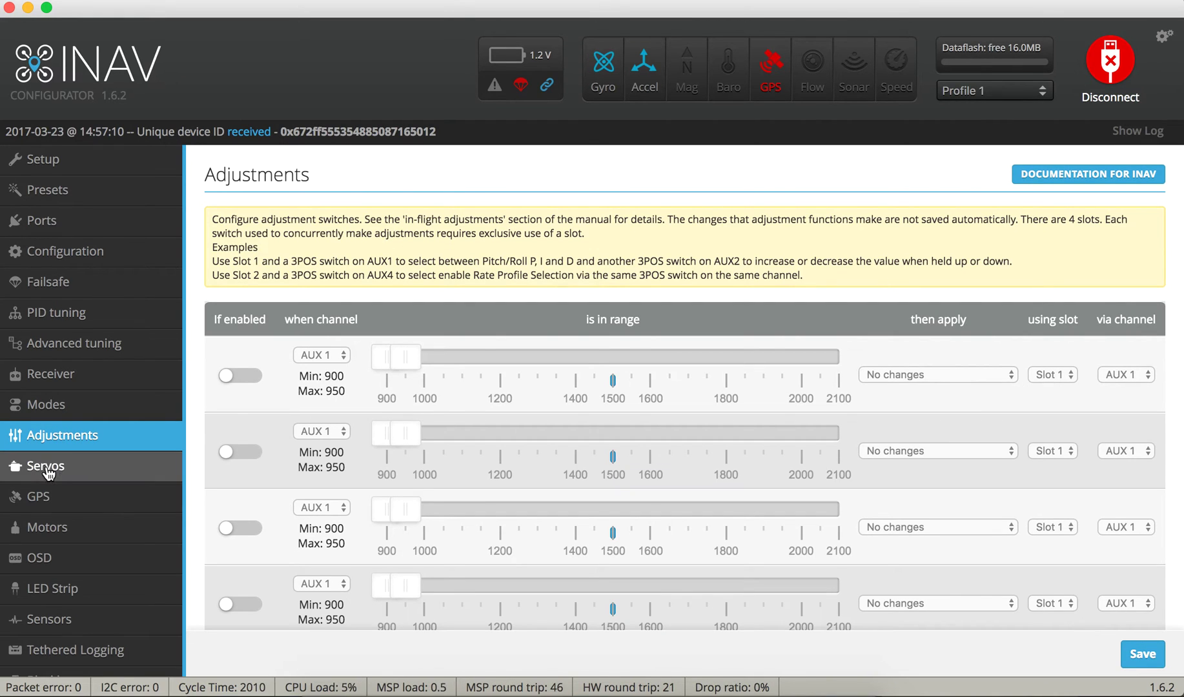
left_click(84, 465)
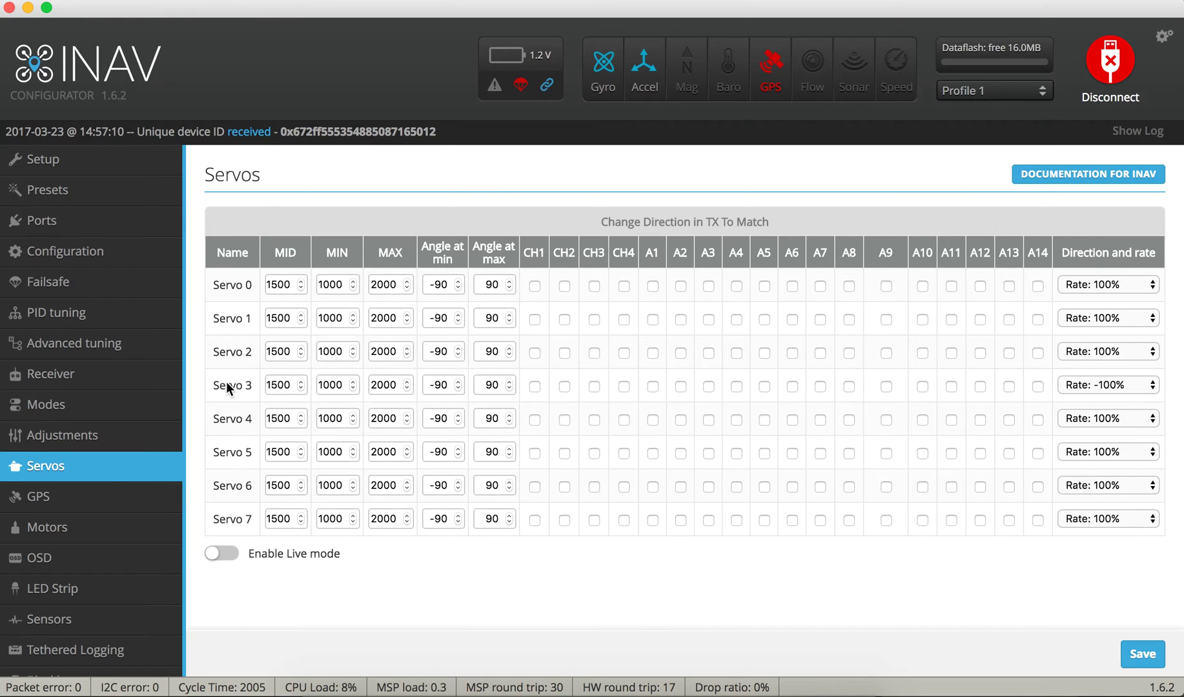
left_click(67, 508)
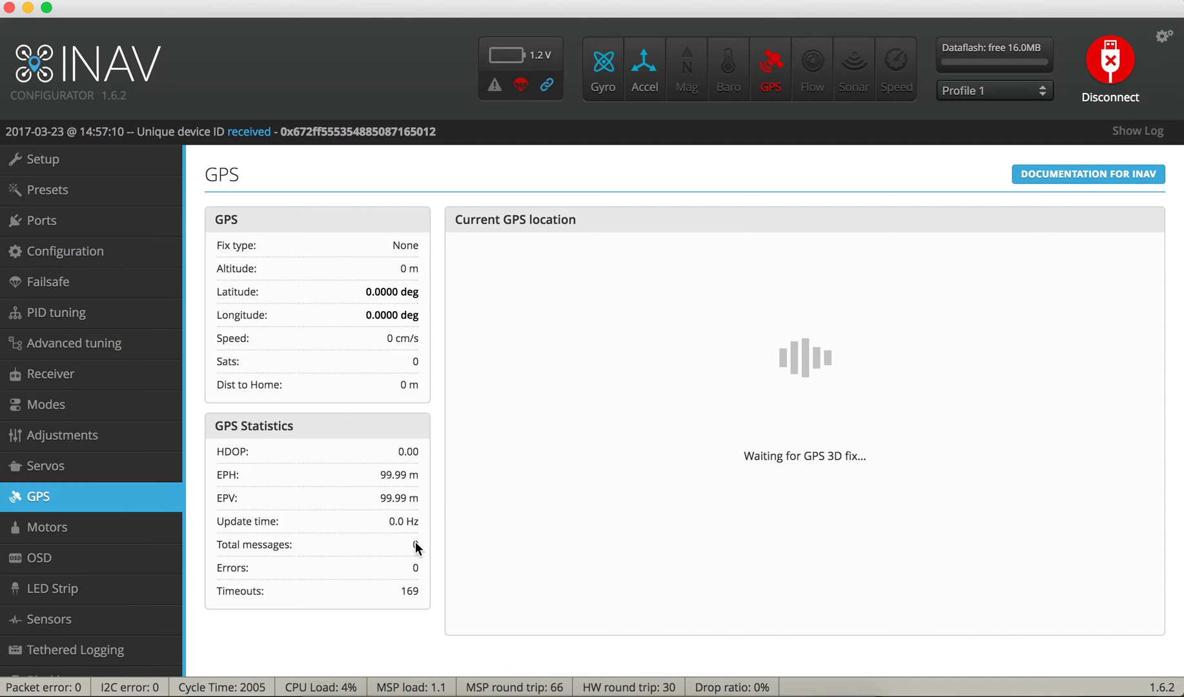
Check the Motors, OSD and Blackbox pages, then return up the sidebar to PID tuning.
left_click(95, 531)
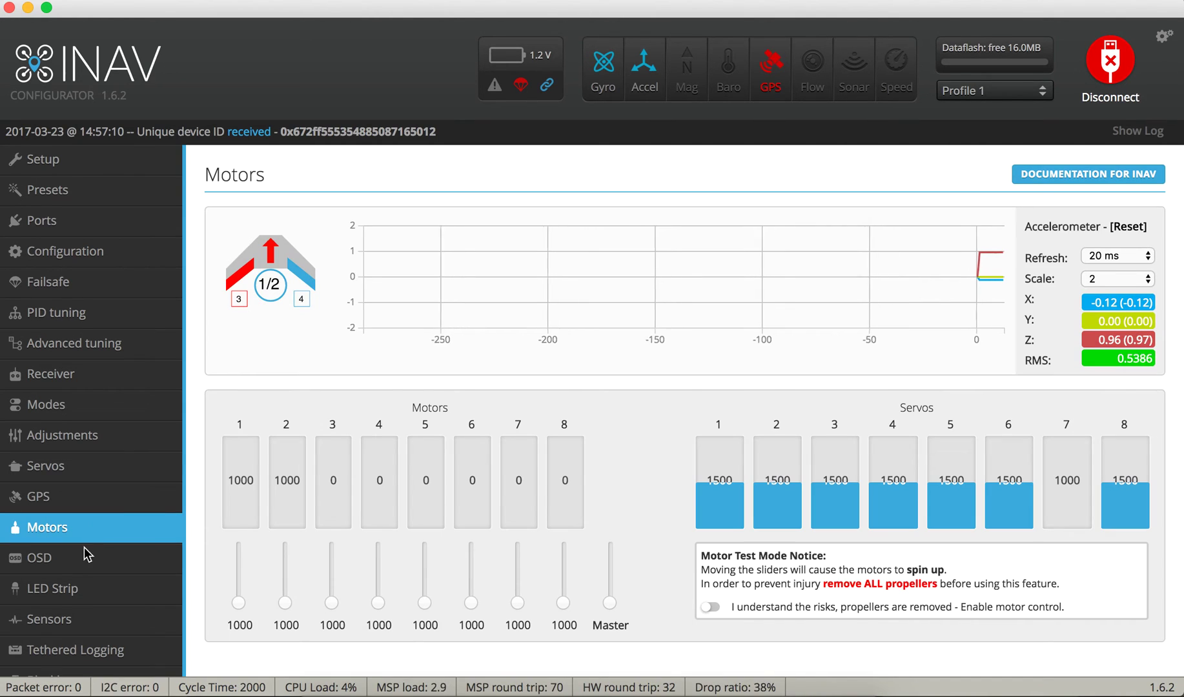
left_click(81, 559)
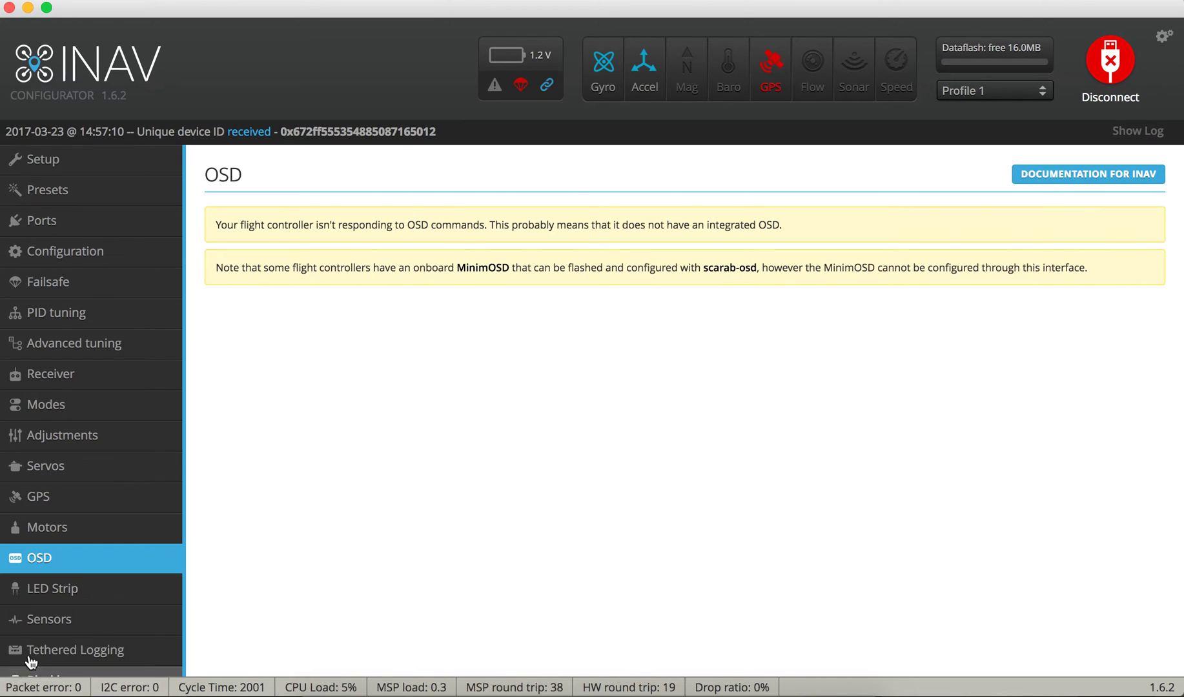
scroll(98, 600, "down", 2)
left_click(57, 632)
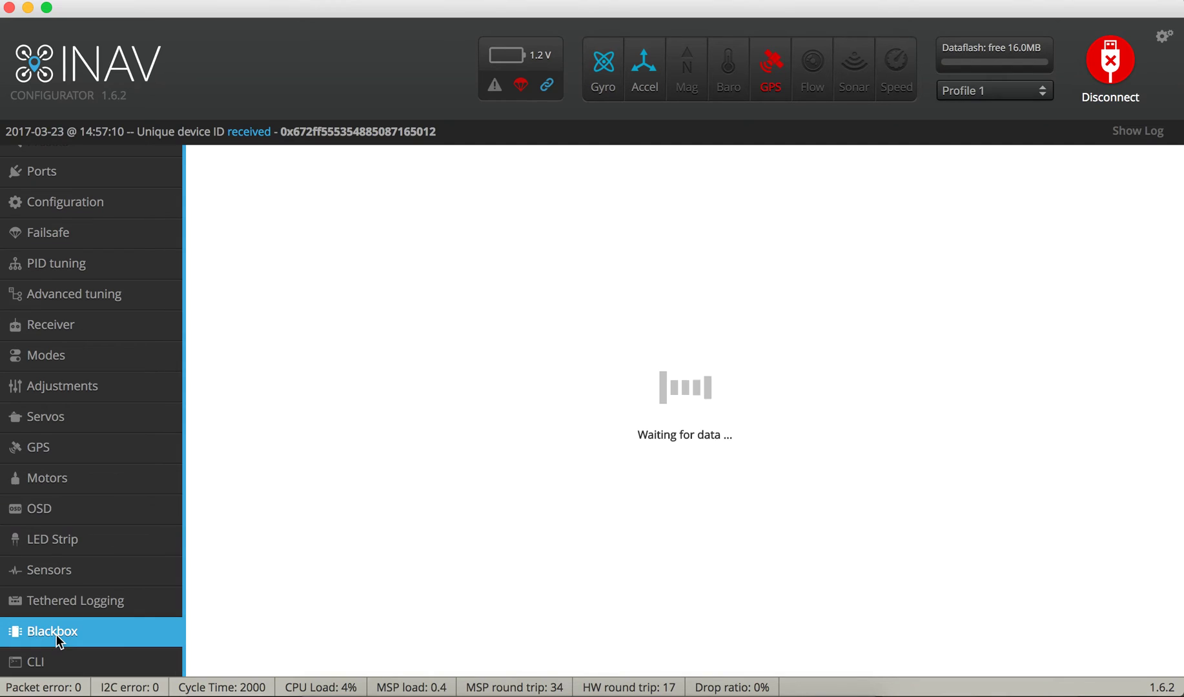
scroll(101, 409, "up", 2)
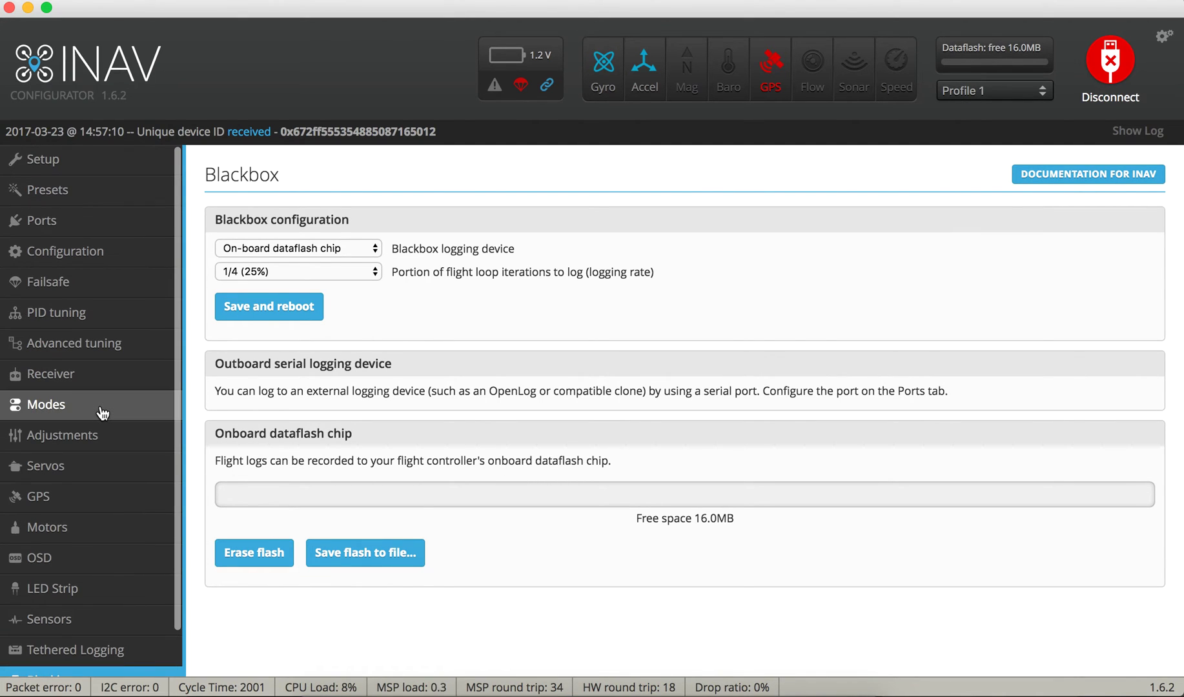
left_click(82, 313)
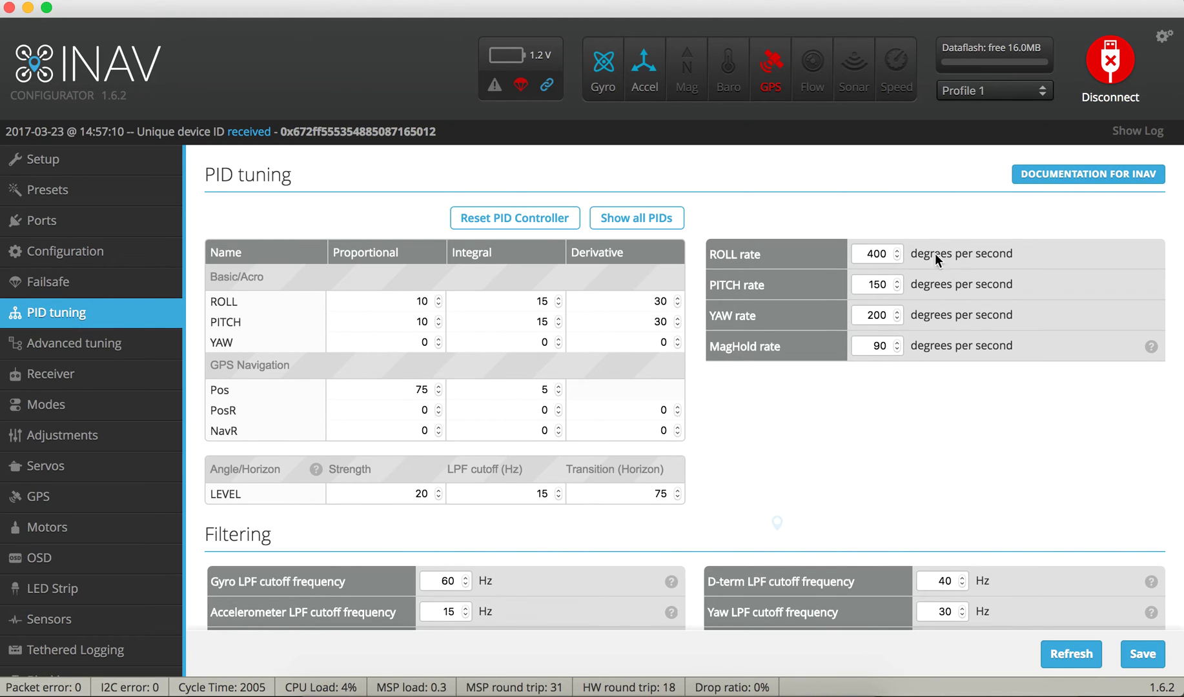
Highlight the ROLL rate of 400 and the ROLL Derivative value of 30.
double_click(865, 255)
left_click_drag(652, 301, 669, 321)
left_click(651, 321)
Highlight the ROLL and PITCH Derivative values of 30, then clear the selection.
double_click(656, 301)
double_click(656, 322)
double_click(656, 301)
double_click(656, 321)
left_click(649, 304)
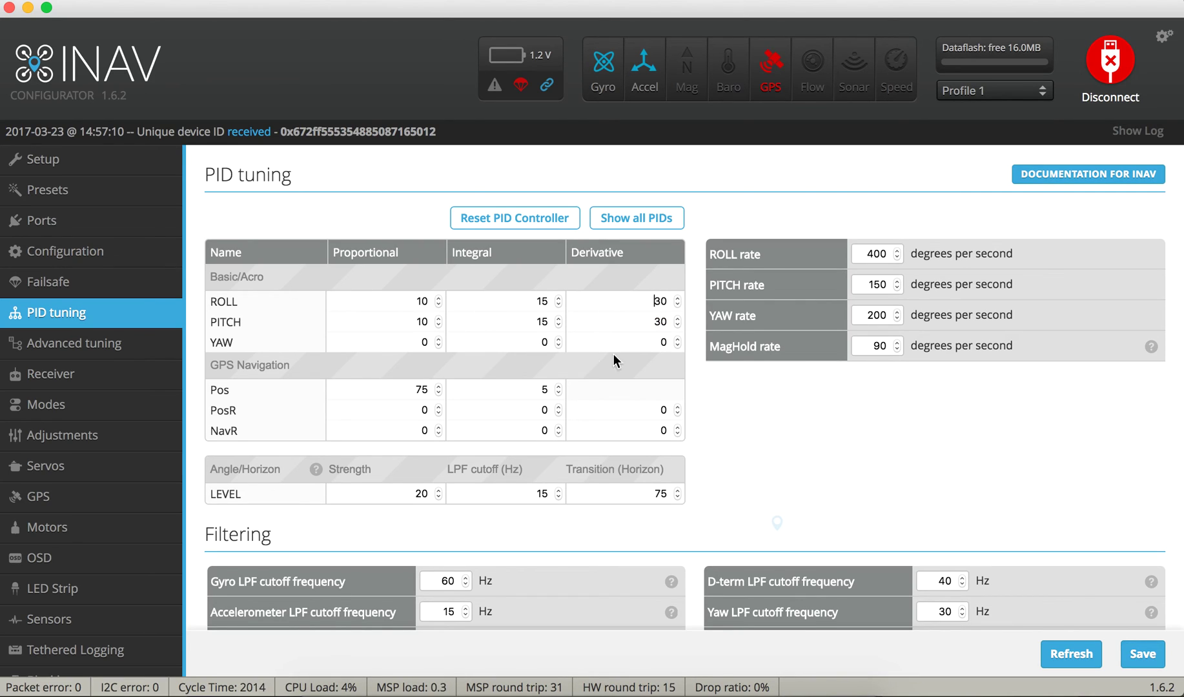